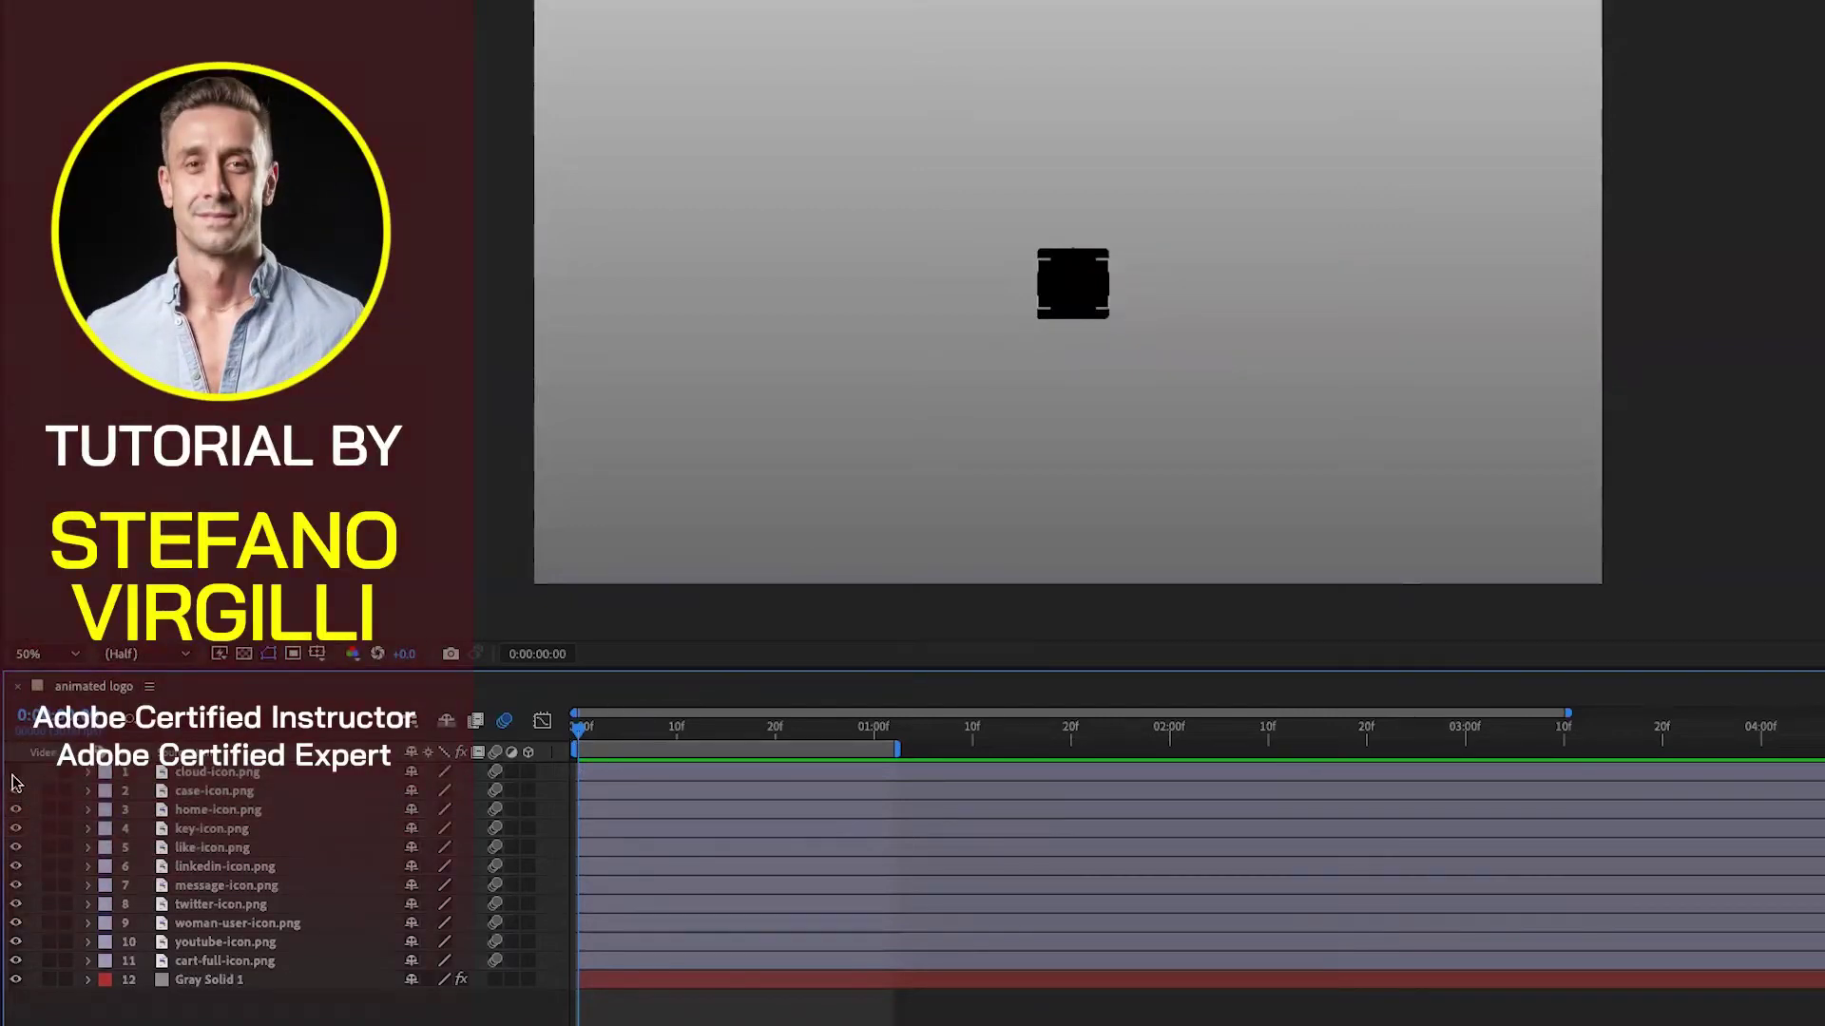
- Hide all icon layers, then view the YouTube, woman-user, twitter, message and linkedin icons one at a time
left_click_drag(15, 784, 16, 941)
left_click(15, 942)
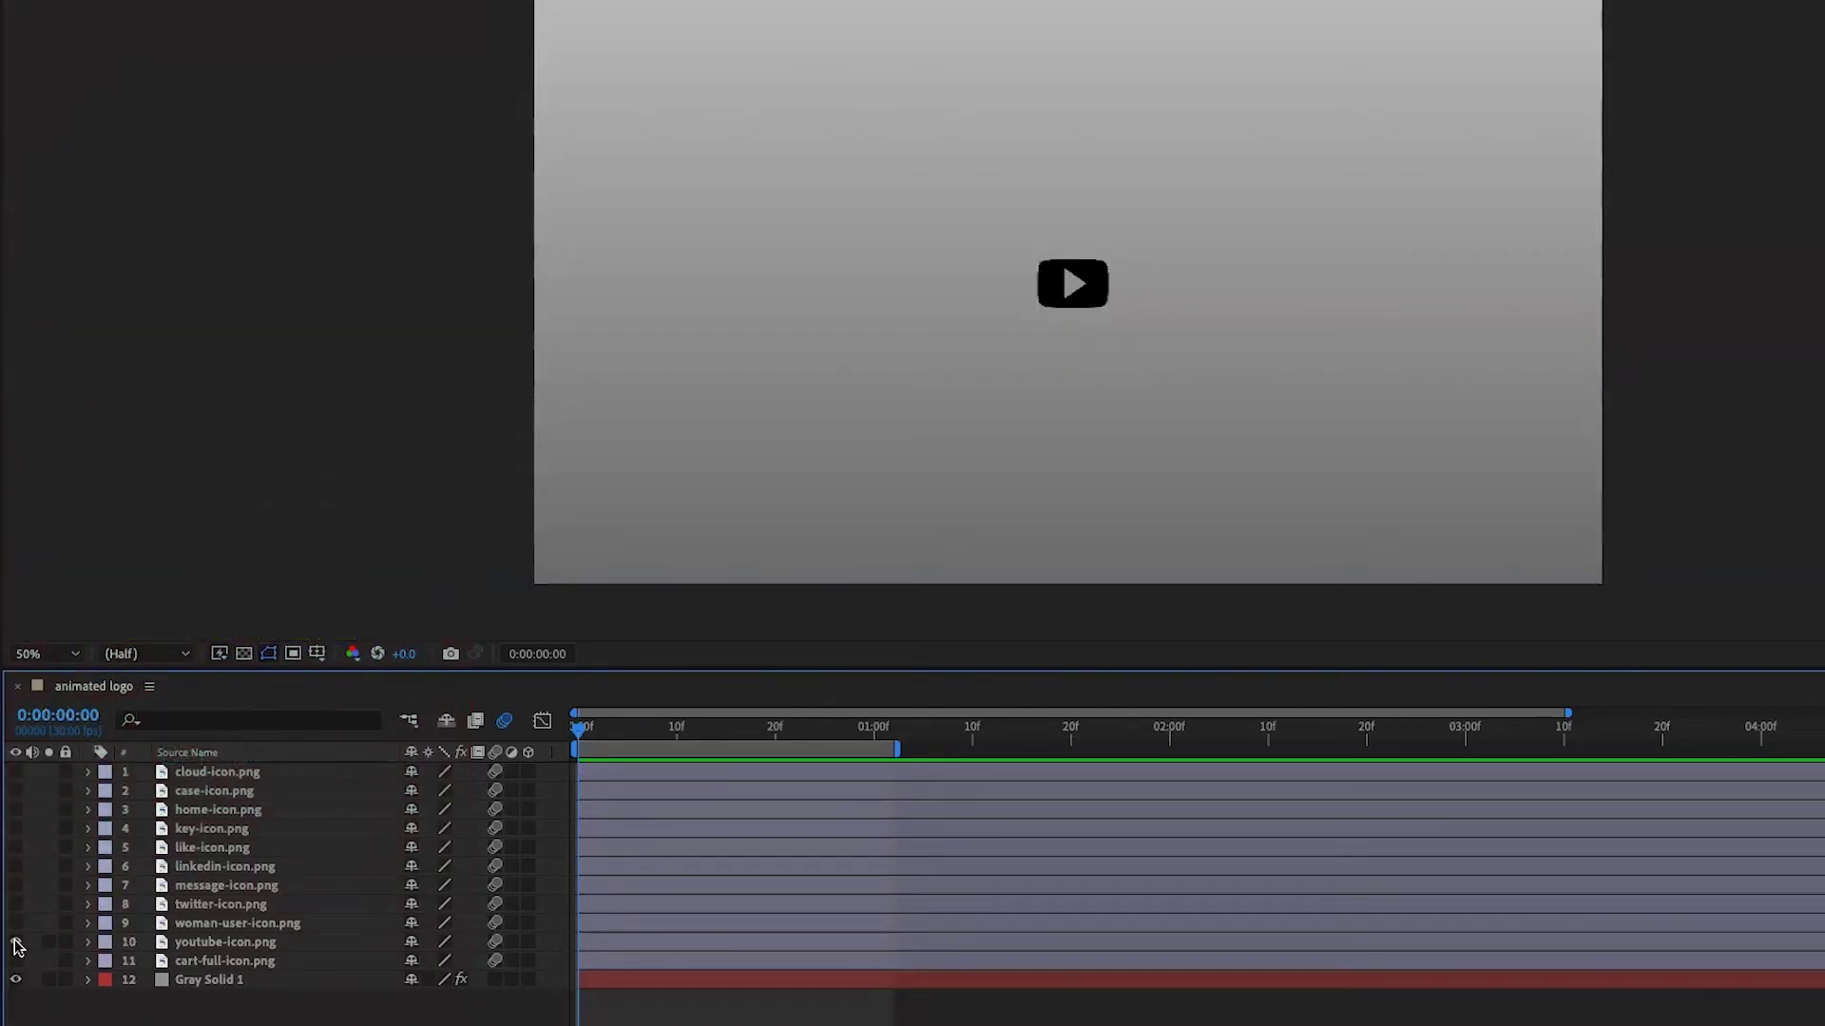
left_click(15, 923)
left_click(15, 941)
left_click(15, 904)
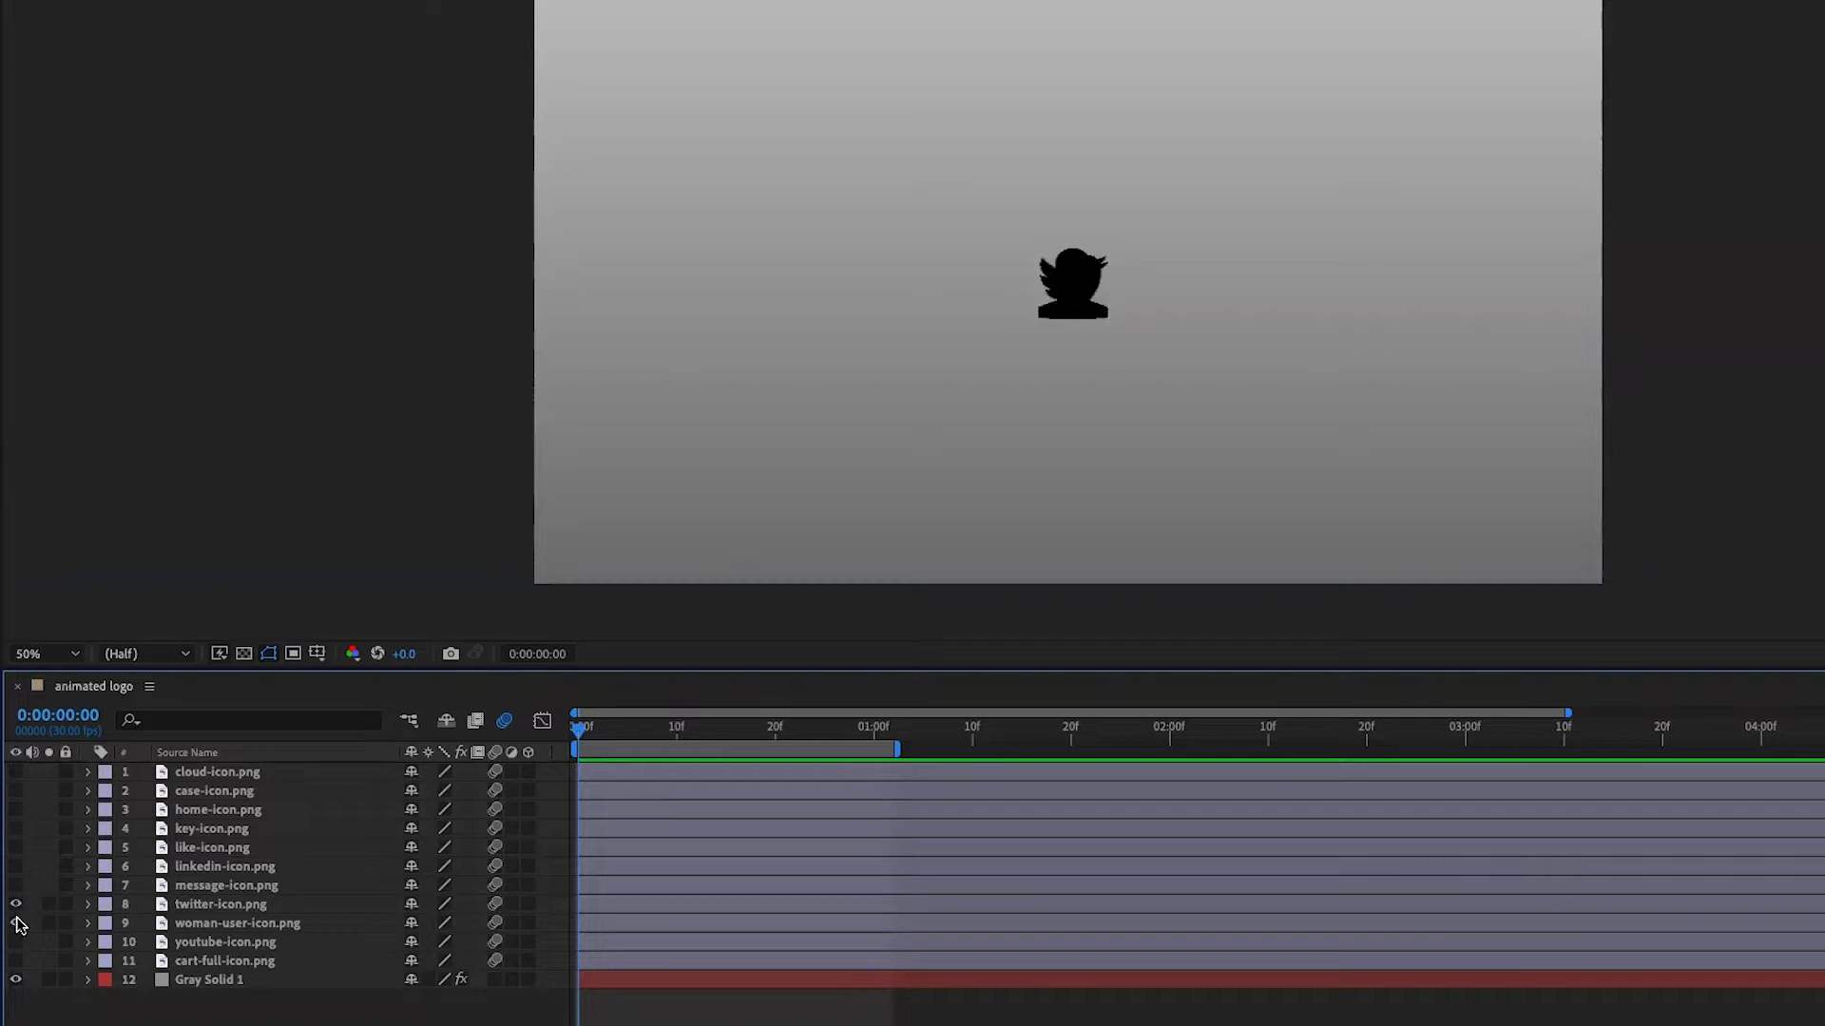
left_click(15, 922)
left_click(15, 904)
left_click(16, 885)
left_click(15, 866)
left_click(16, 885)
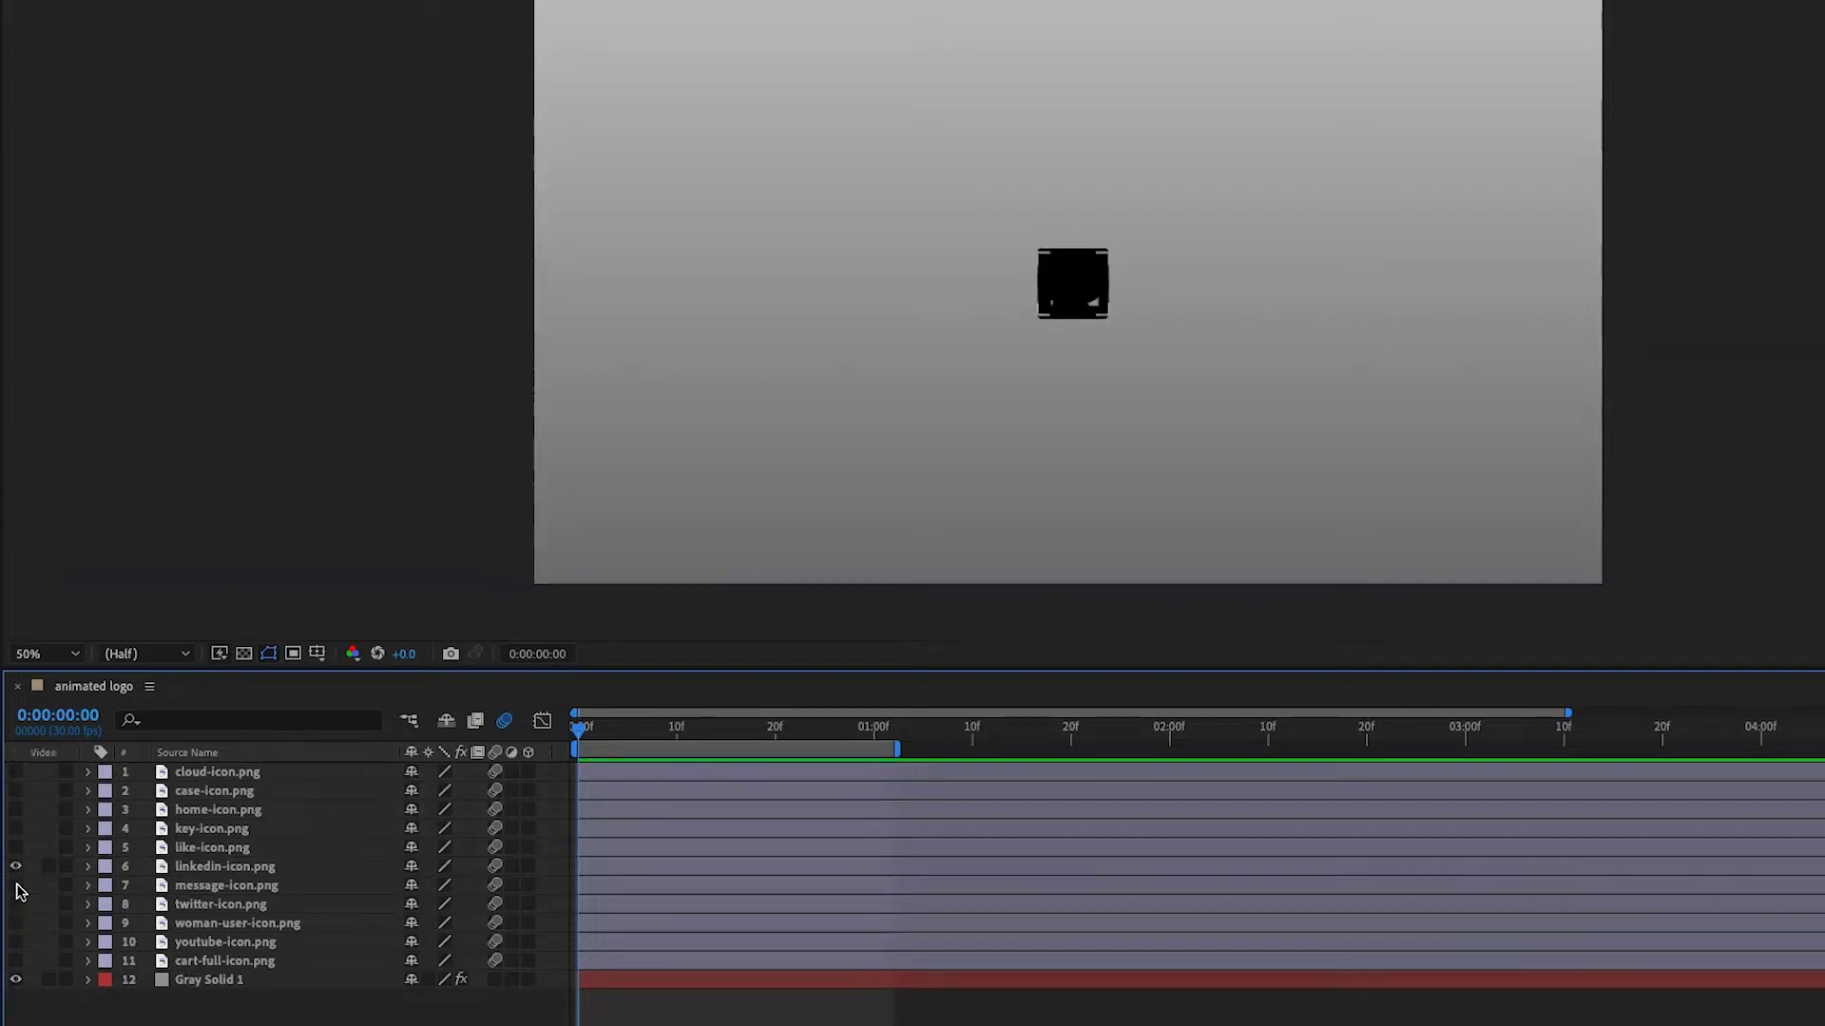
left_click(15, 866)
- Turn every layer back on and select the eleven icon layers from cart-full-icon up to layer 1
left_click_drag(15, 961, 16, 772)
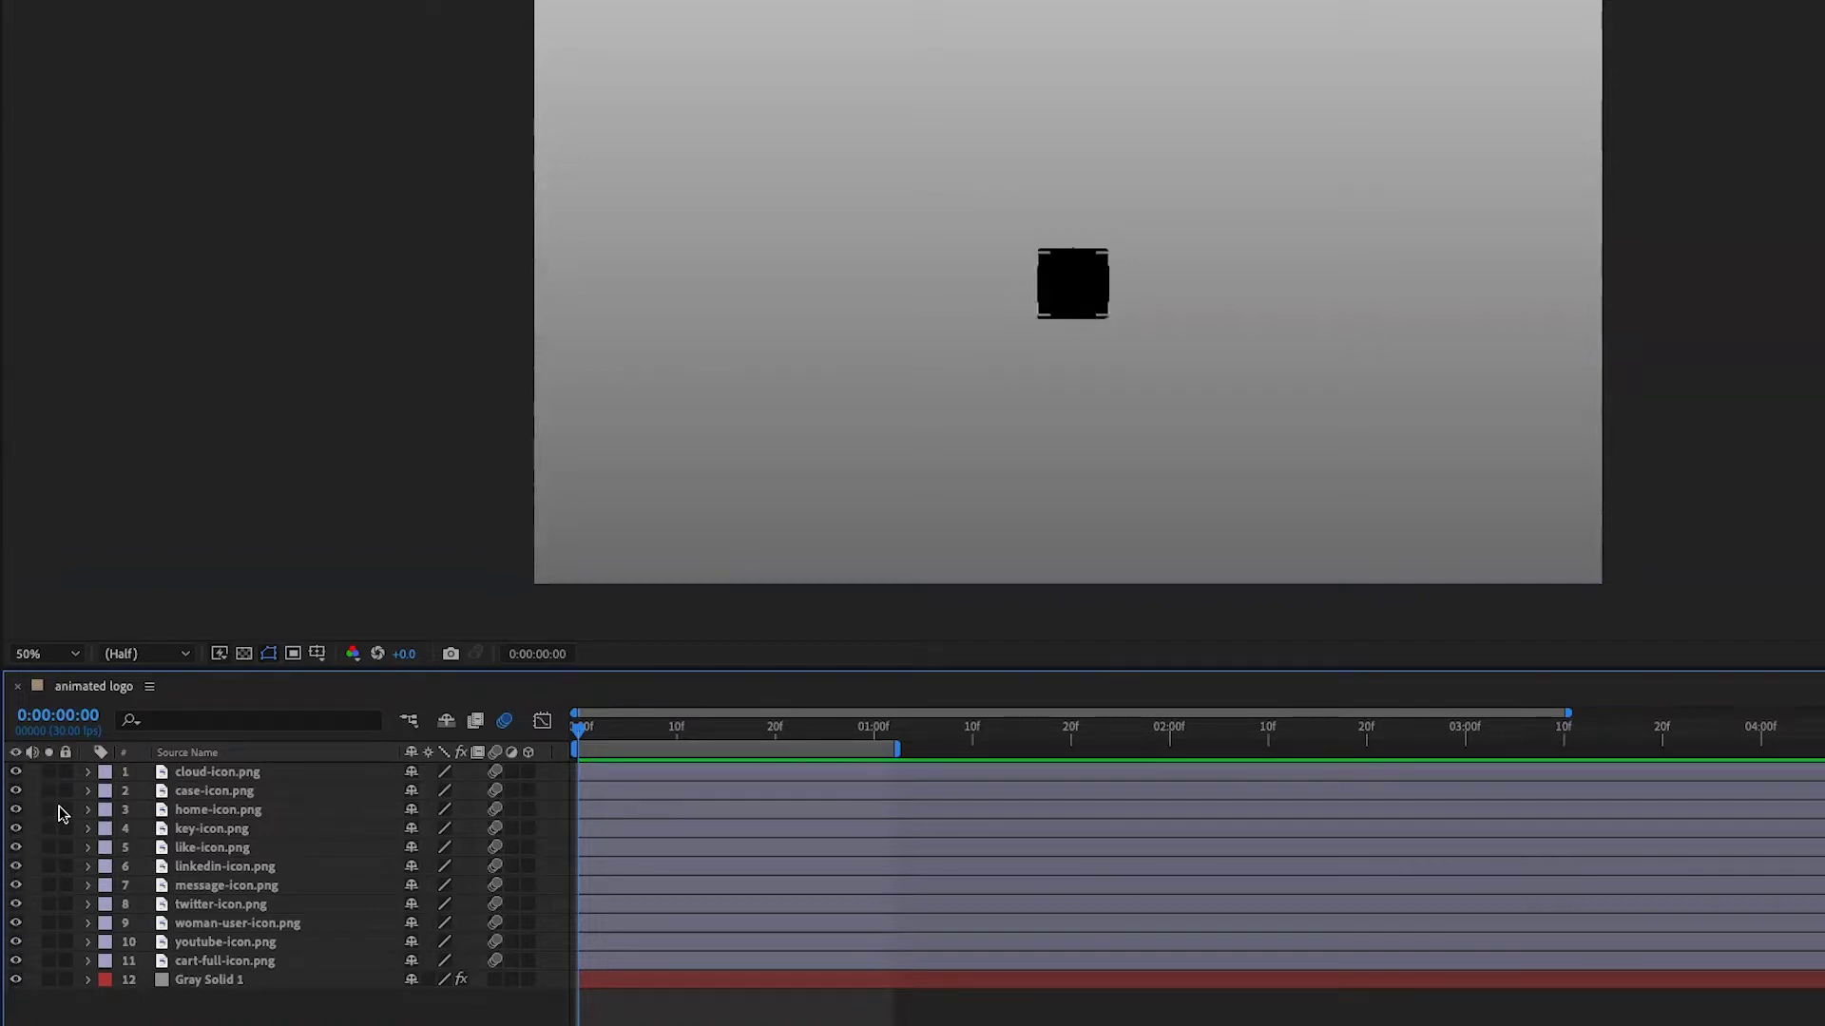
left_click(244, 962)
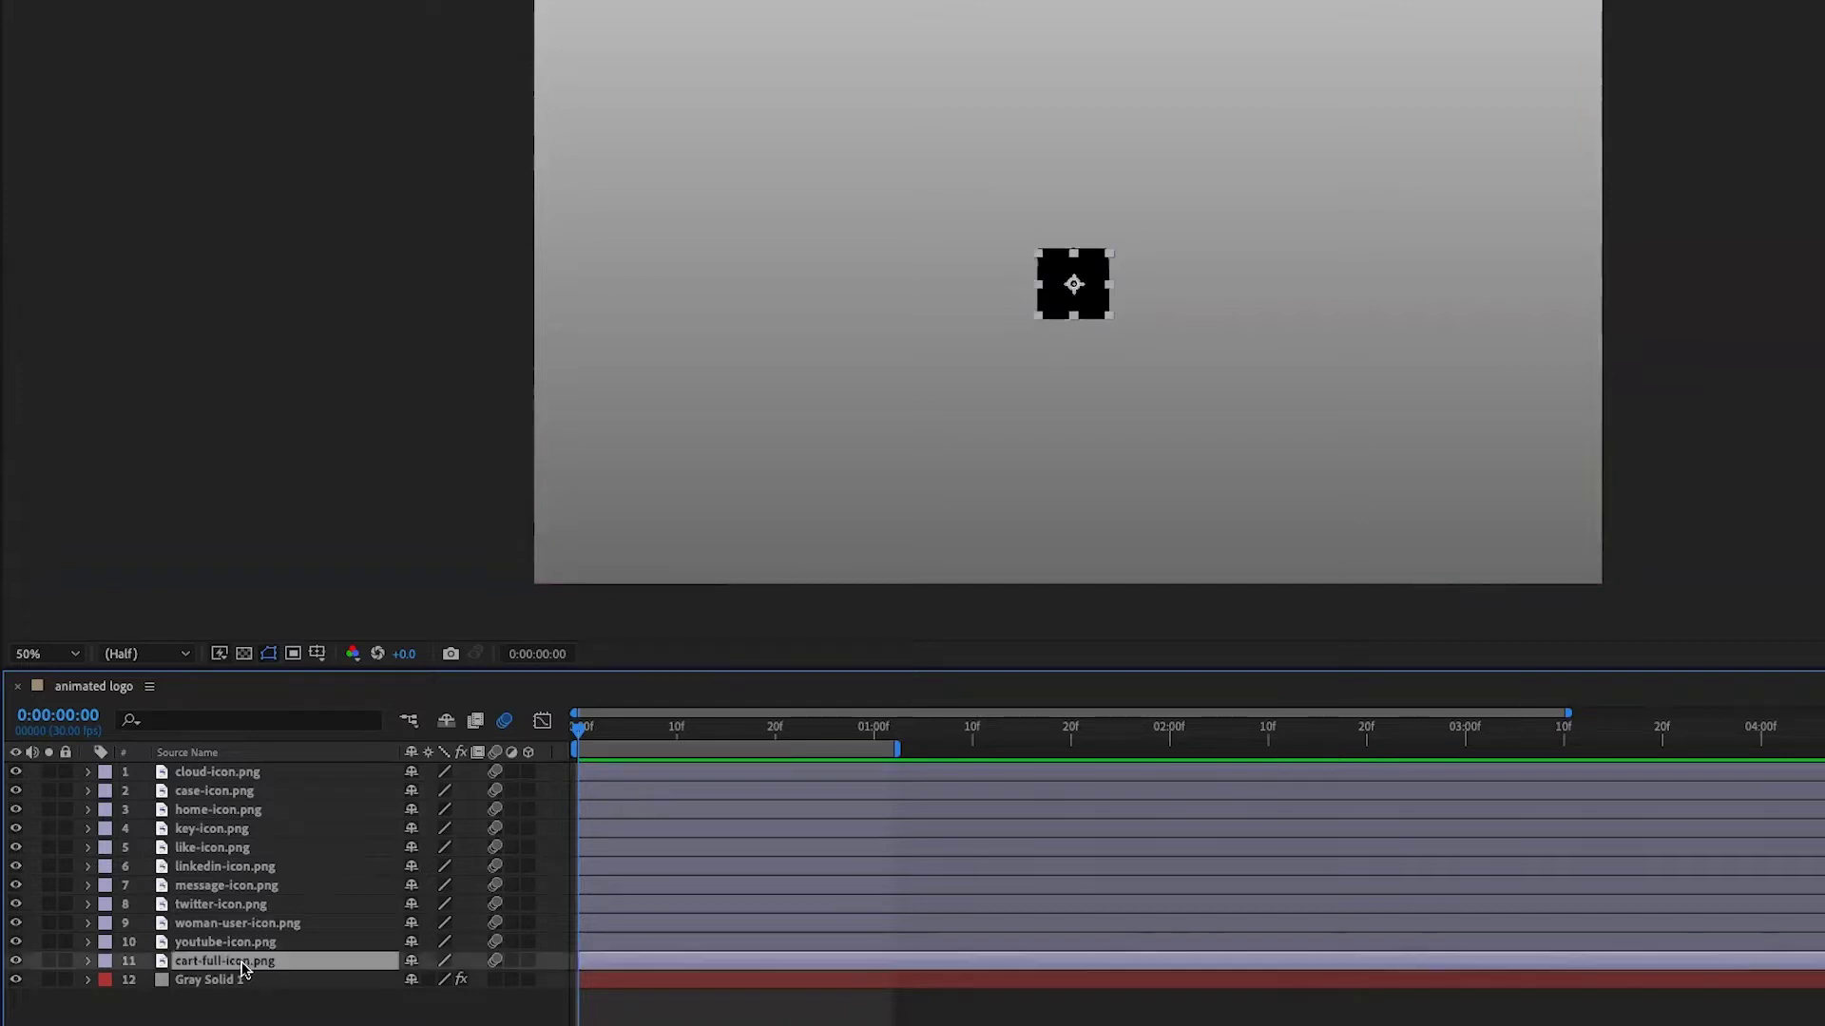
left_click(219, 777, "shift")
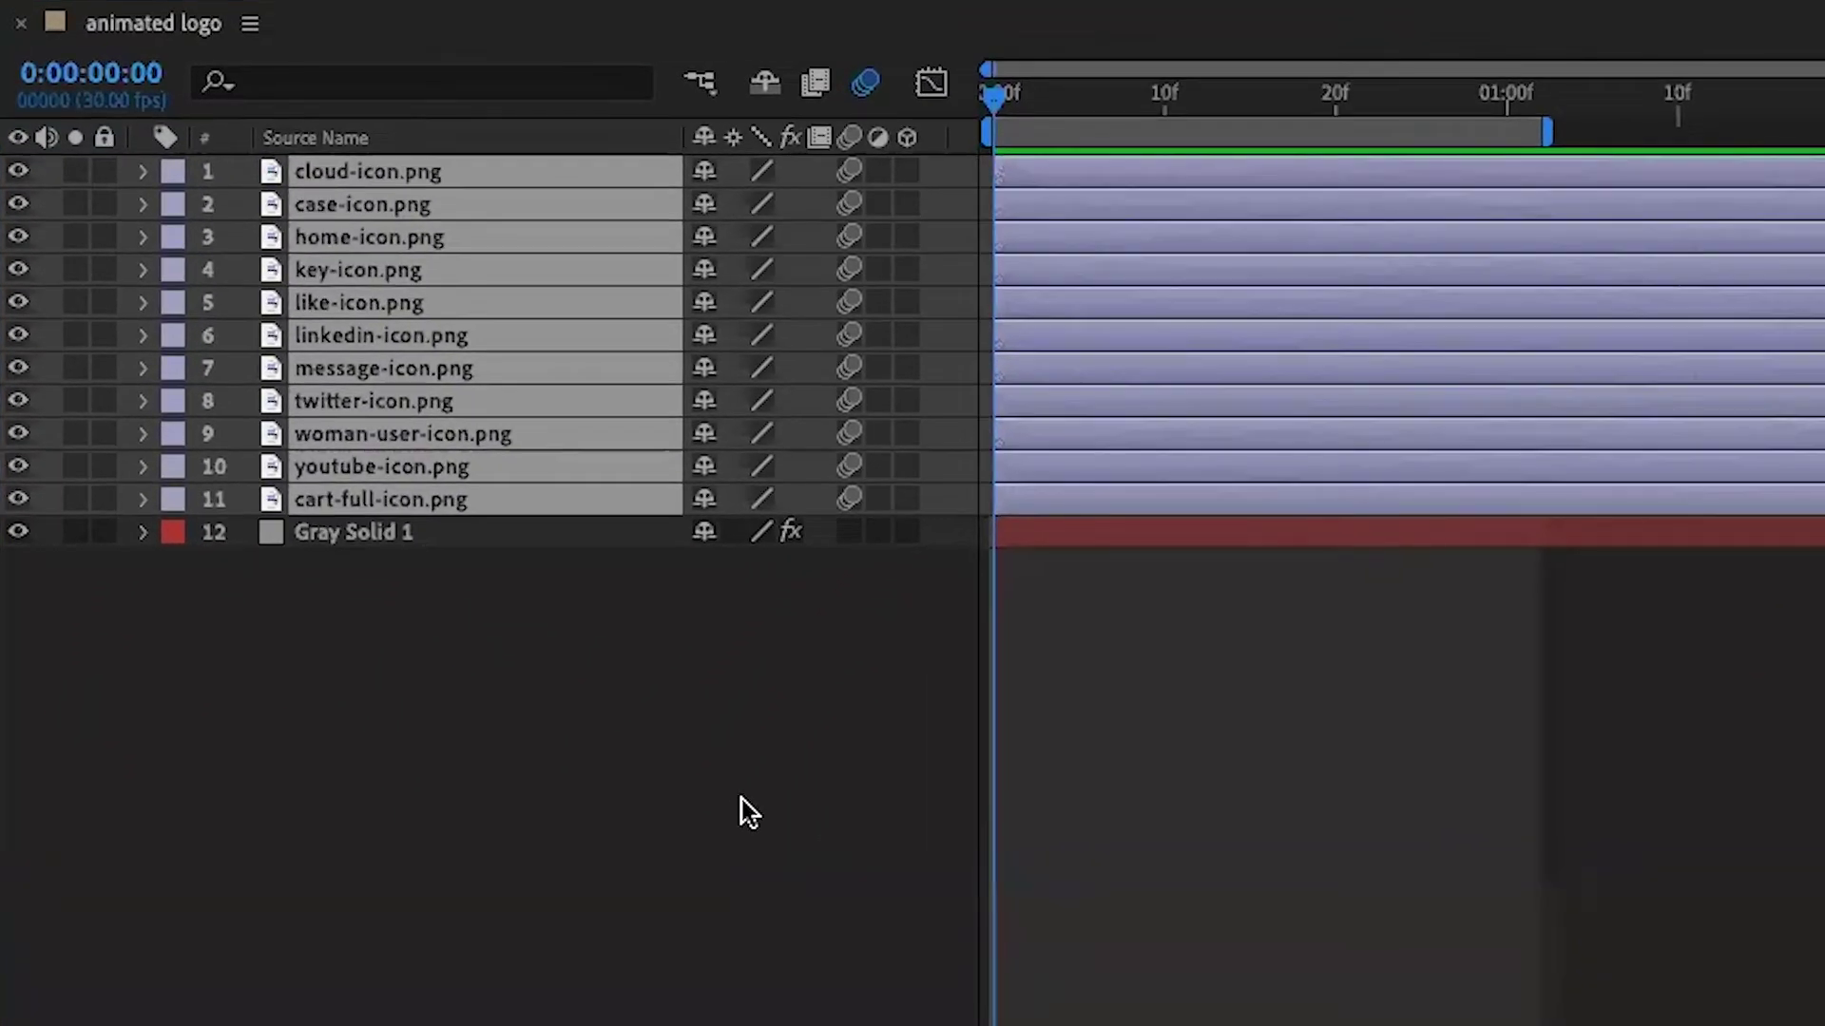
- Reveal Scale with S and key it at 0% on all eleven icons at frame 0
key("s")
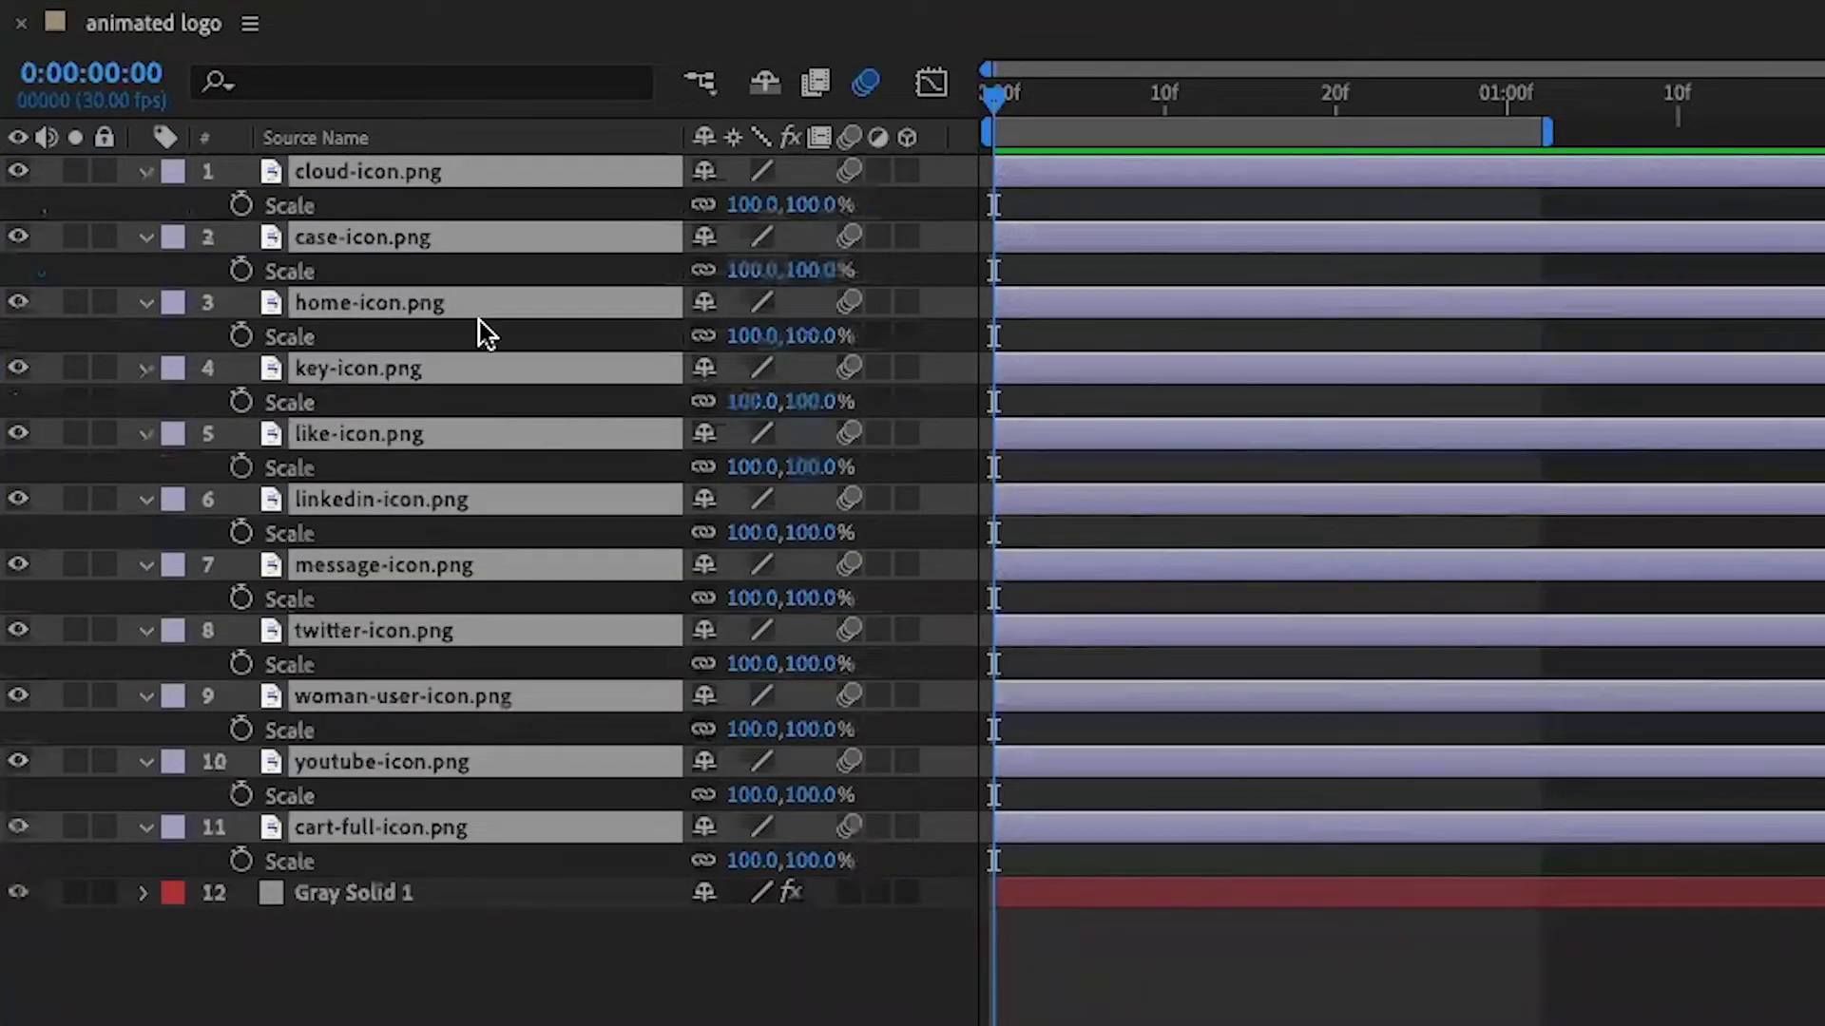
left_click(243, 205)
left_click(753, 204)
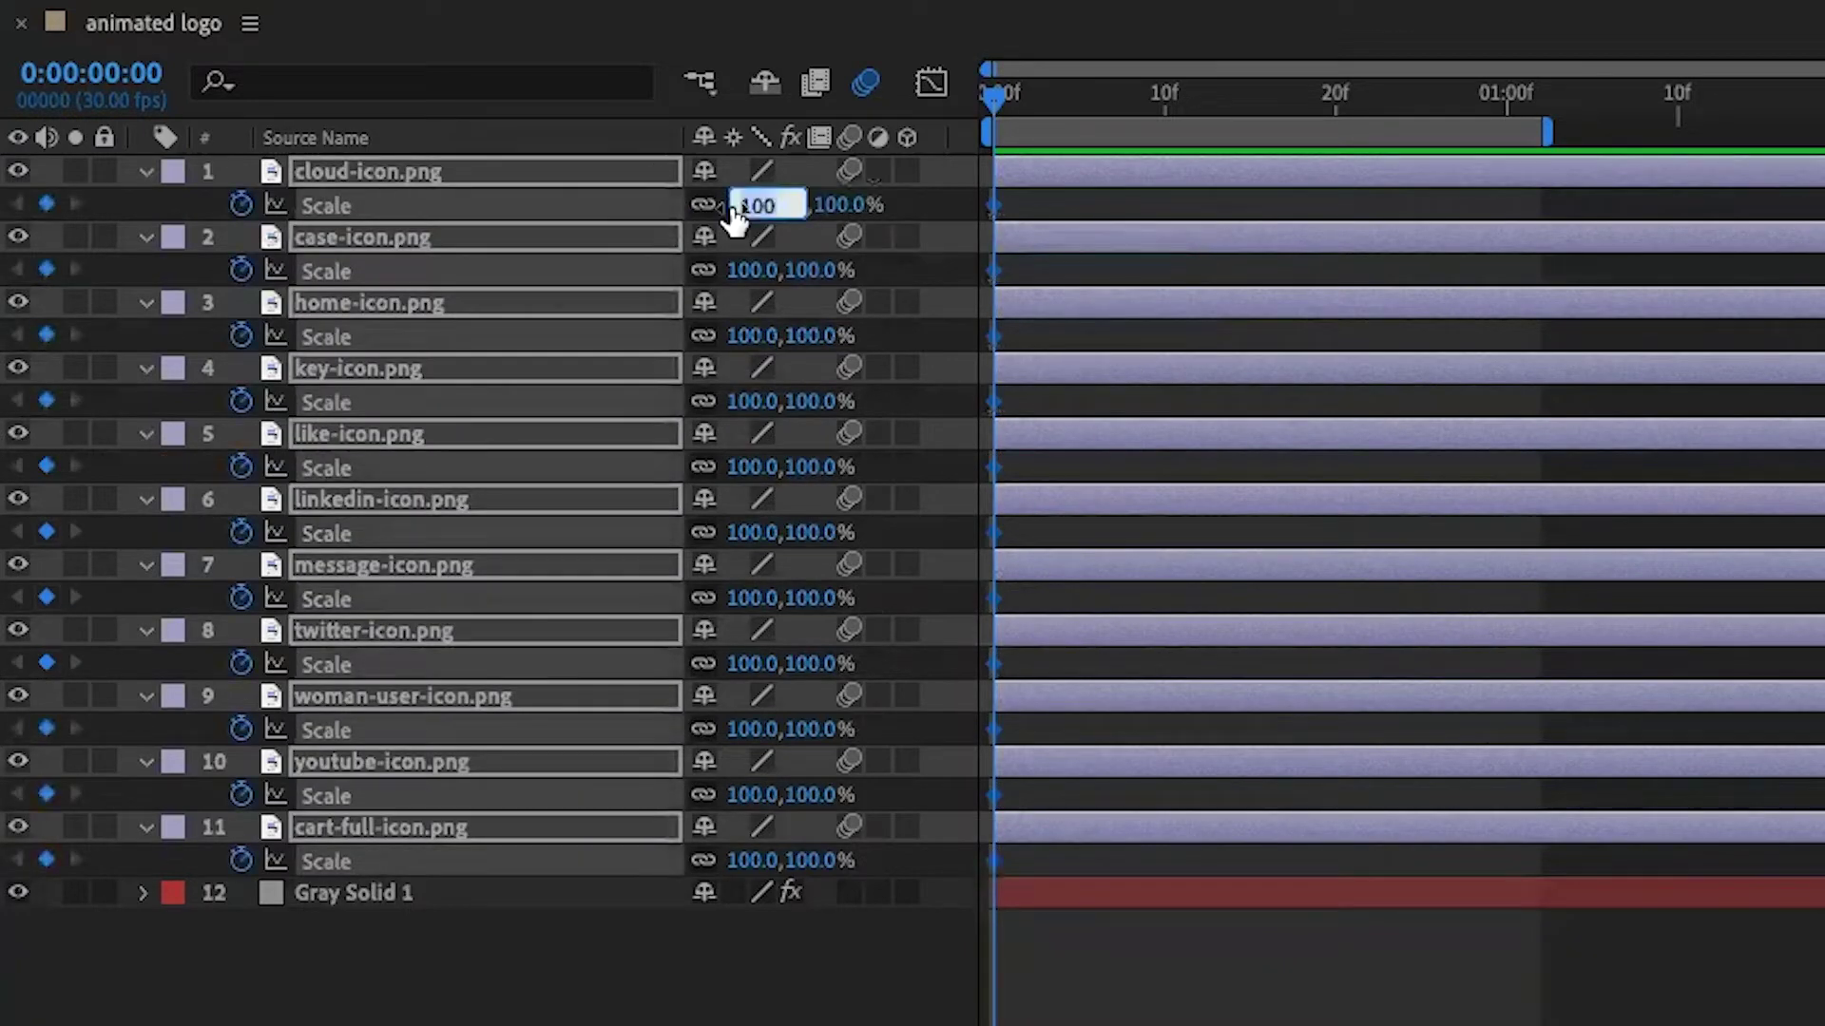
type("0")
key("Return")
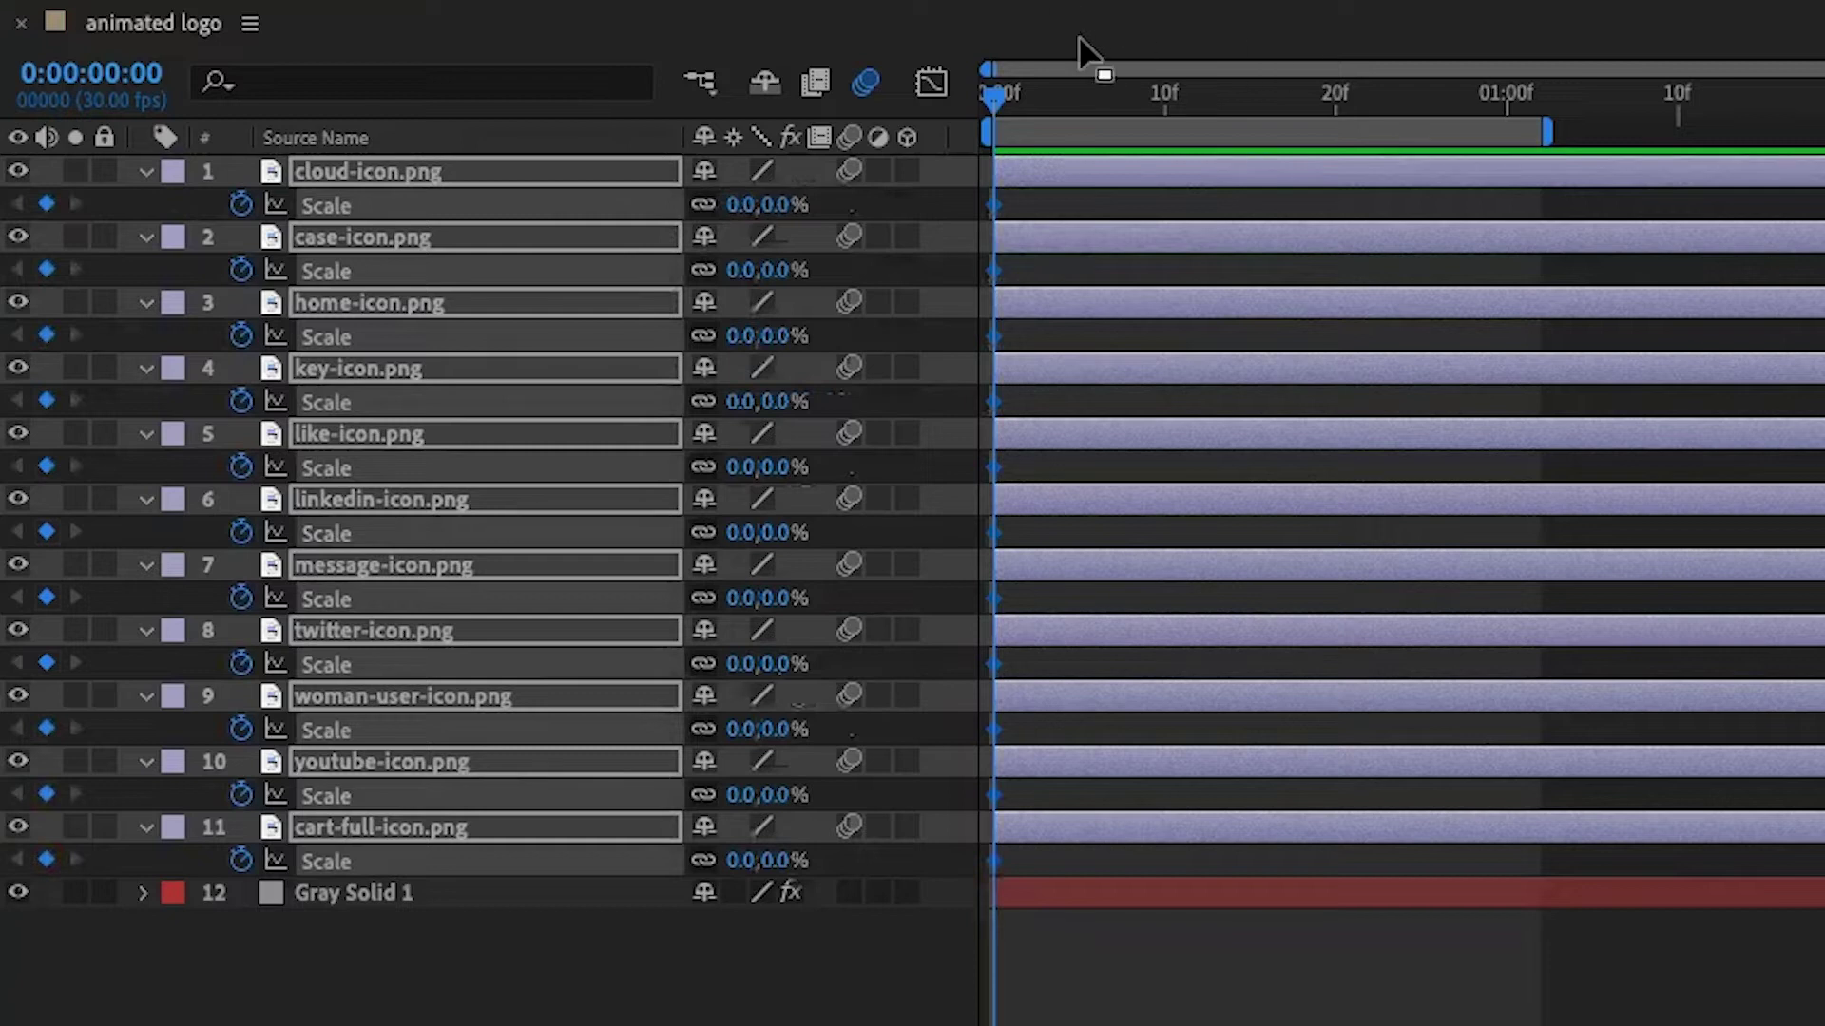
left_click_drag(995, 107, 1148, 95)
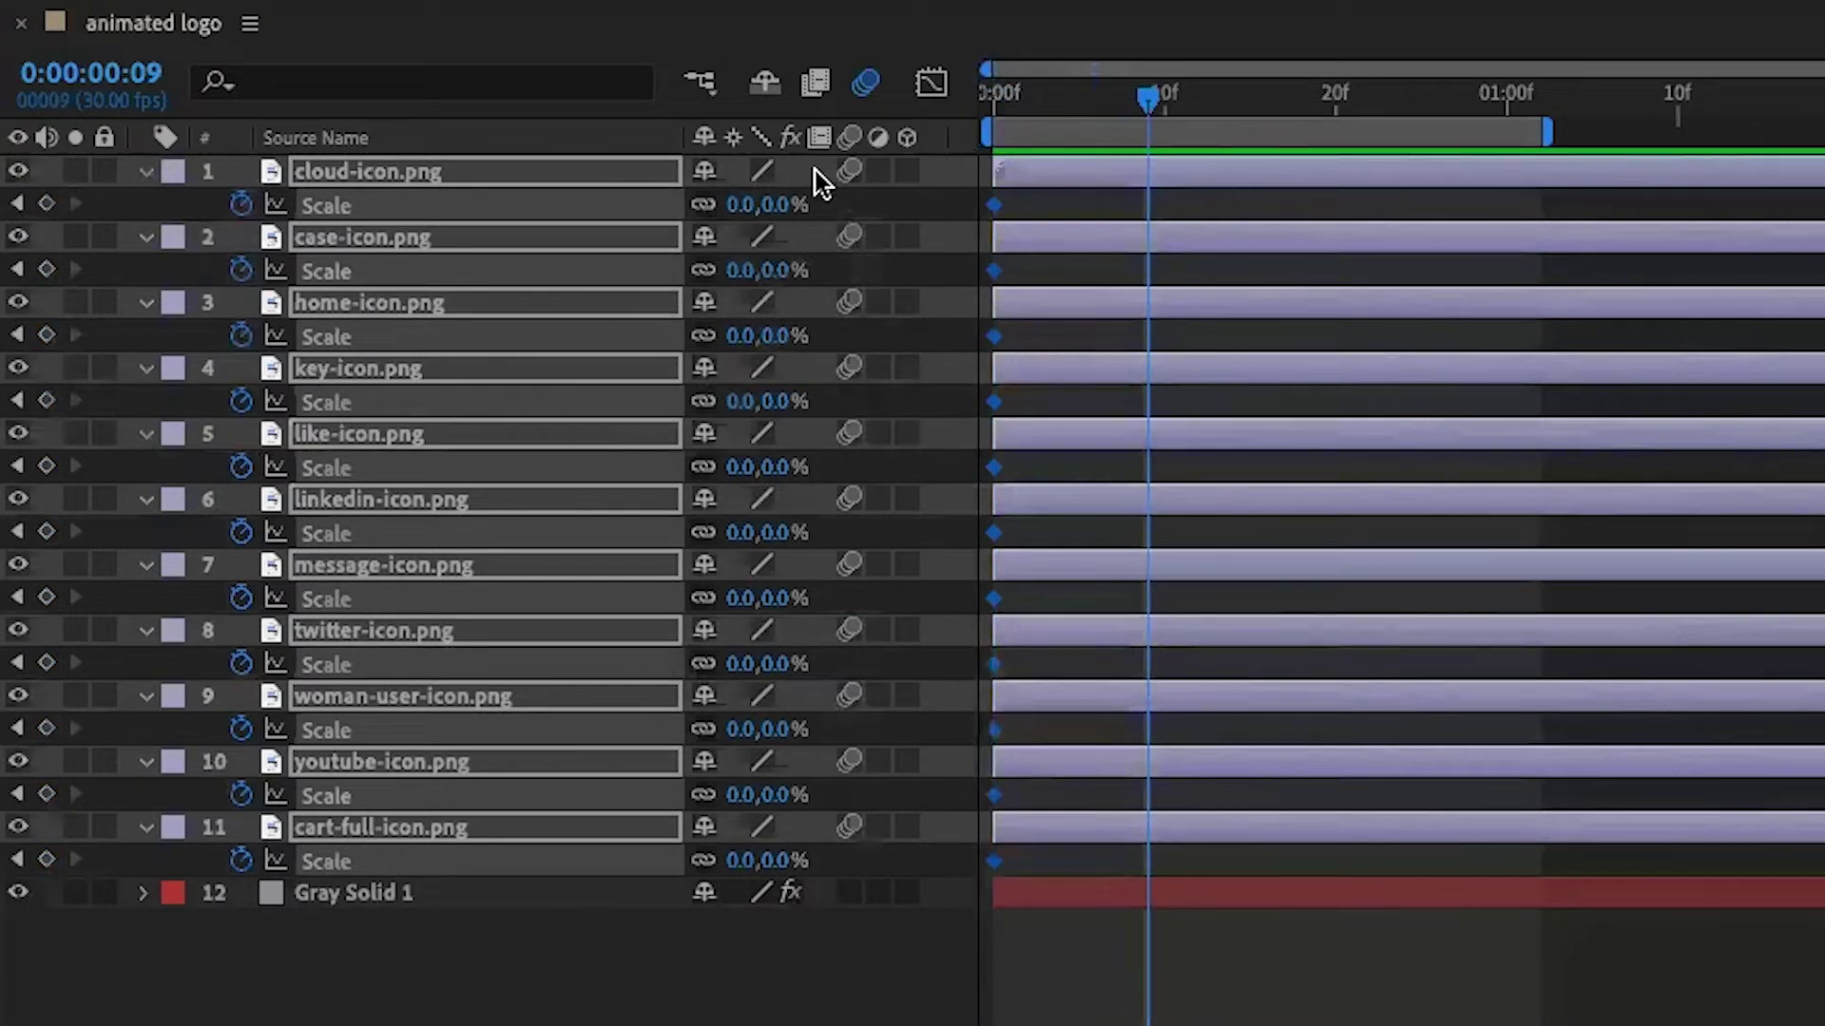
- Add a 120% Scale keyframe on all icons at frame 8
left_click(1139, 97)
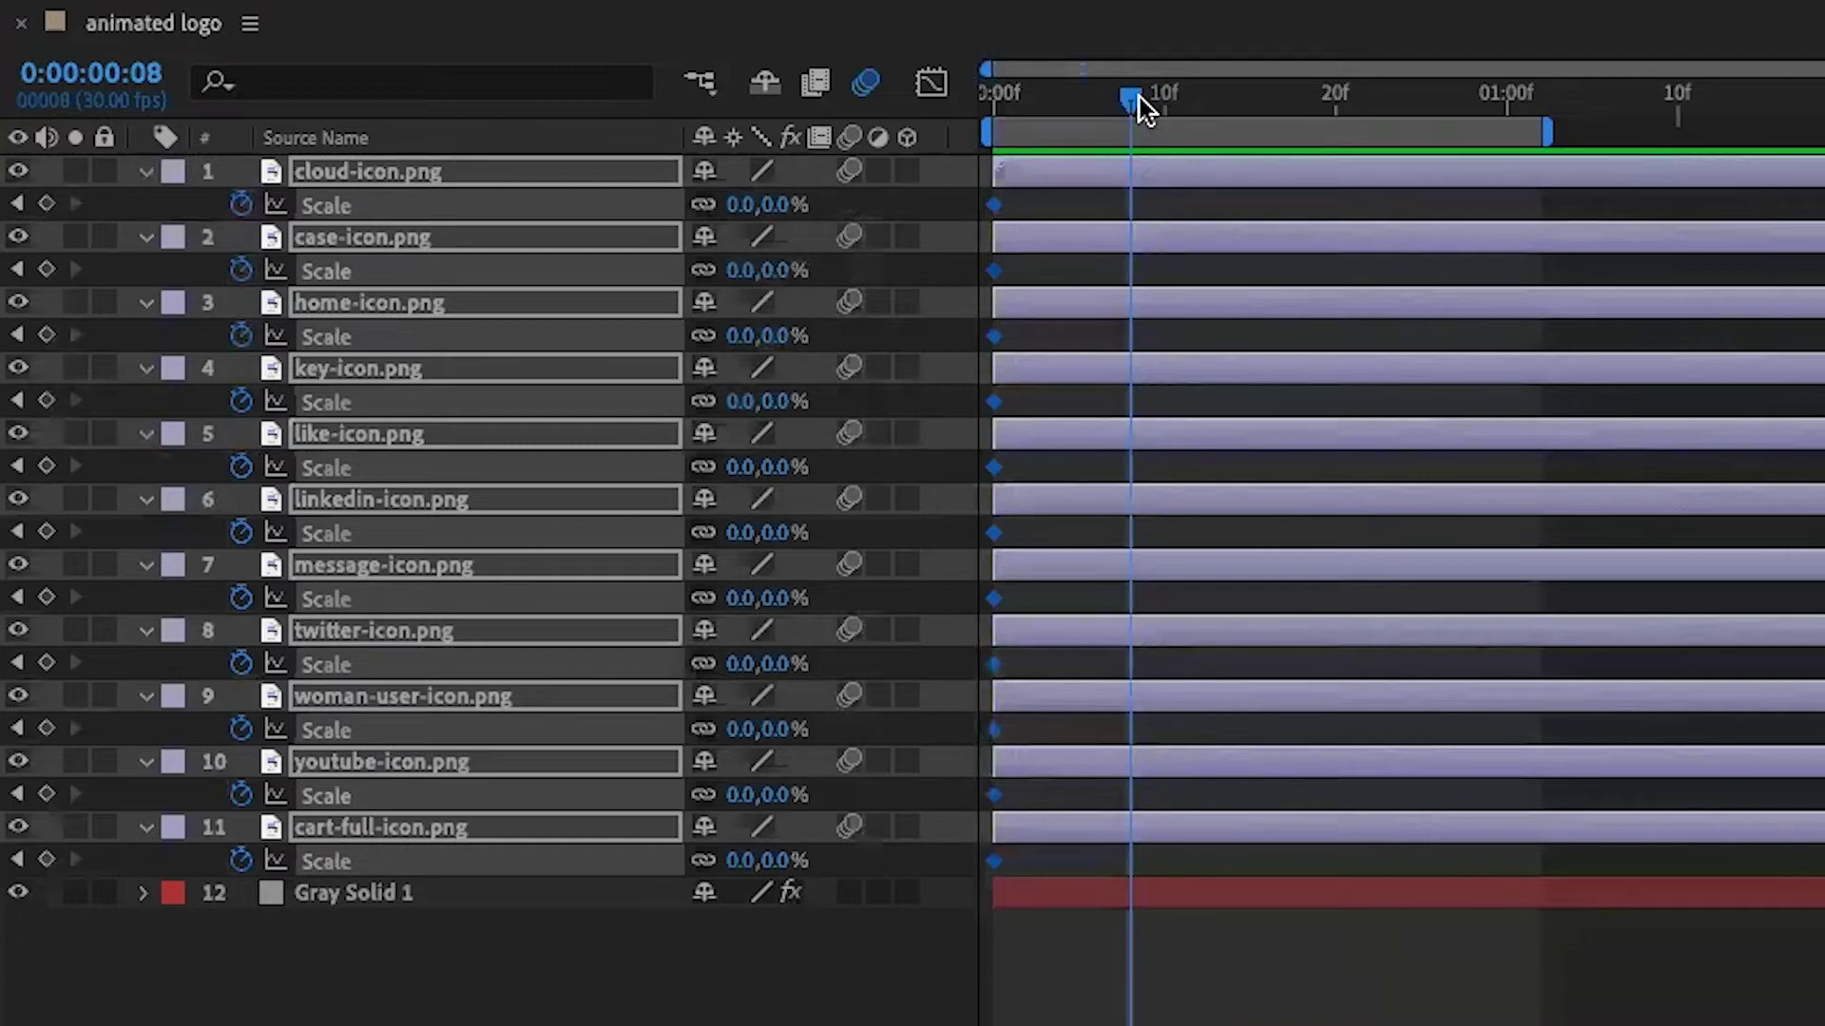
left_click(753, 204)
type("120")
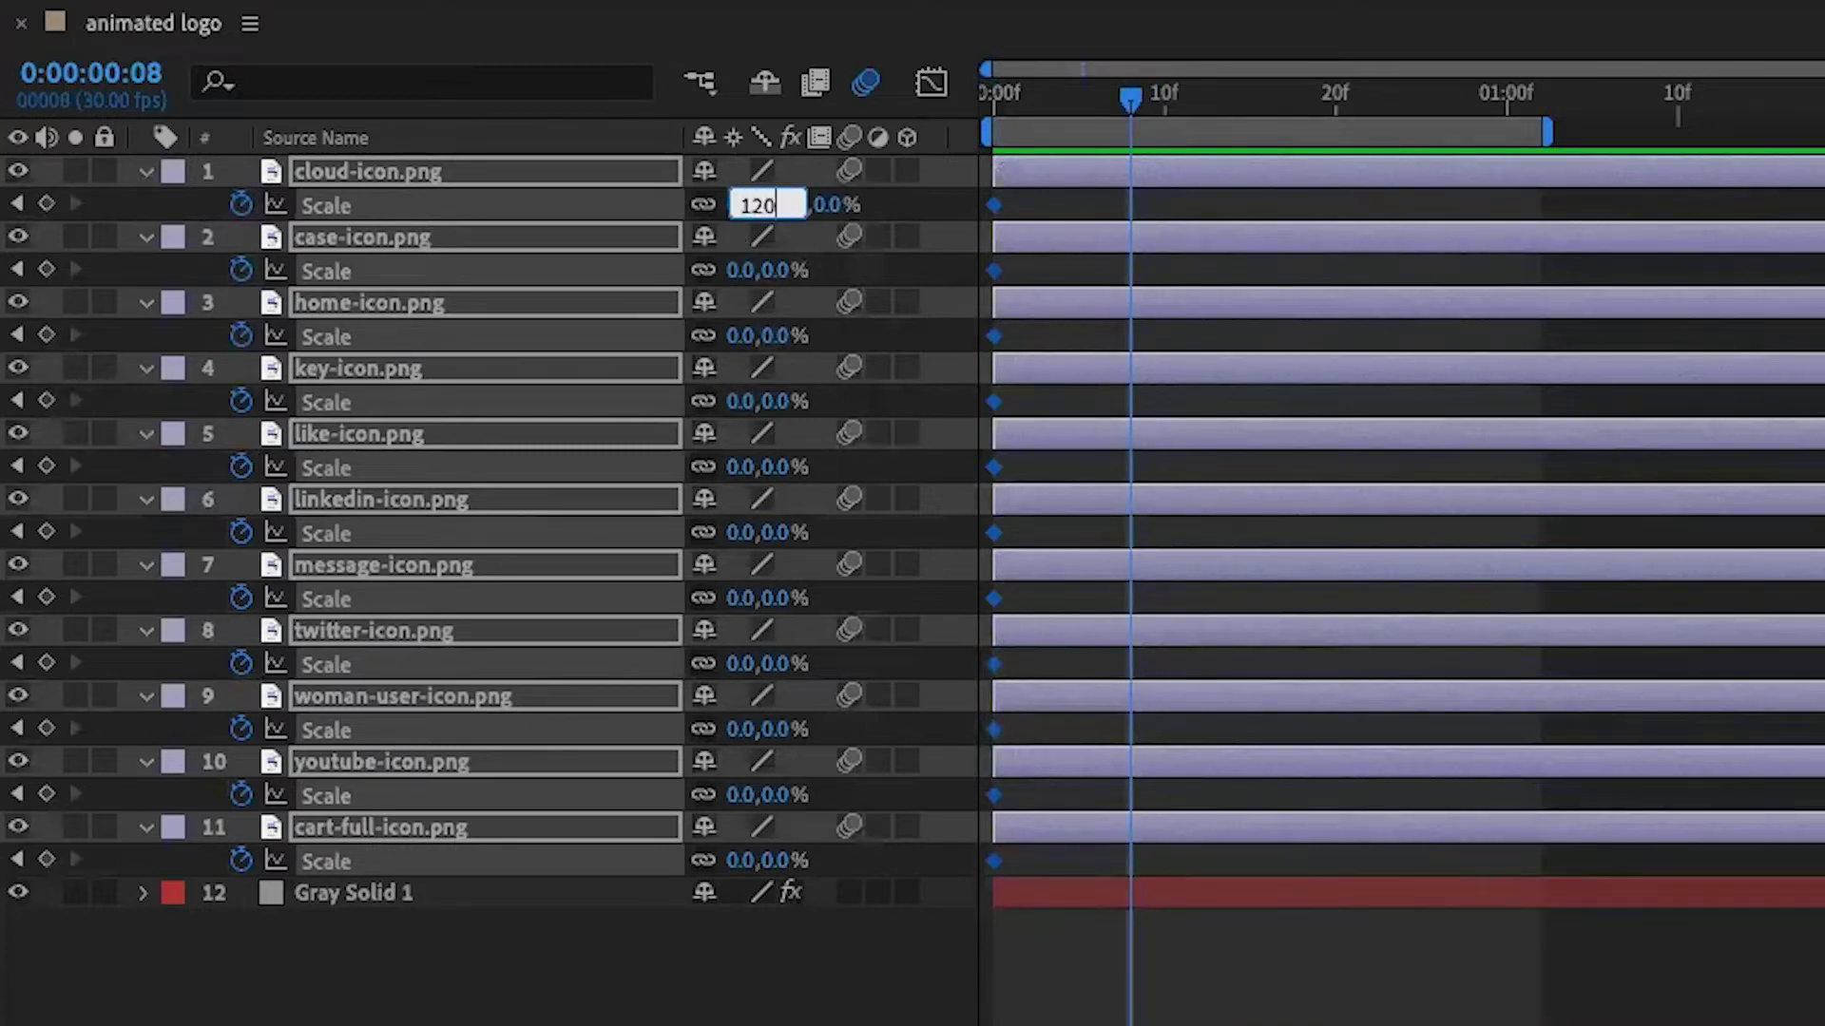
key("Return")
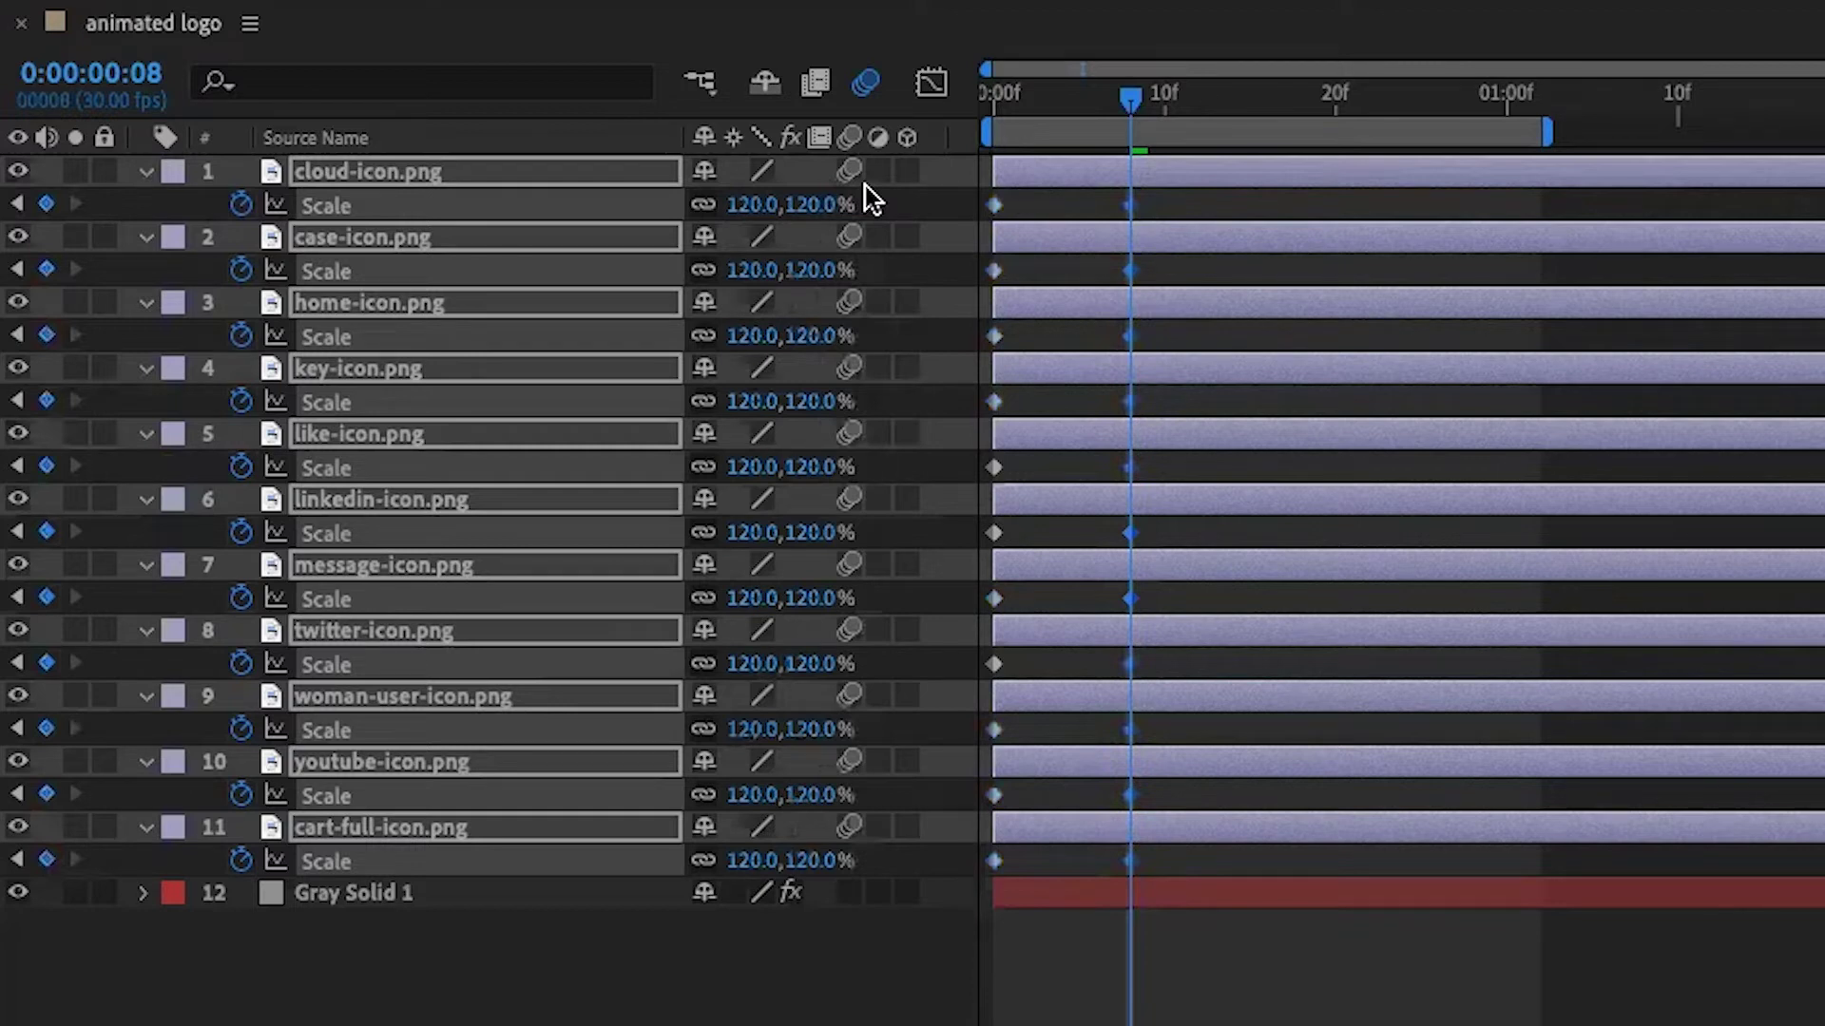
- Advance to frame 11 and add an 80% Scale keyframe on all icons
key("space")
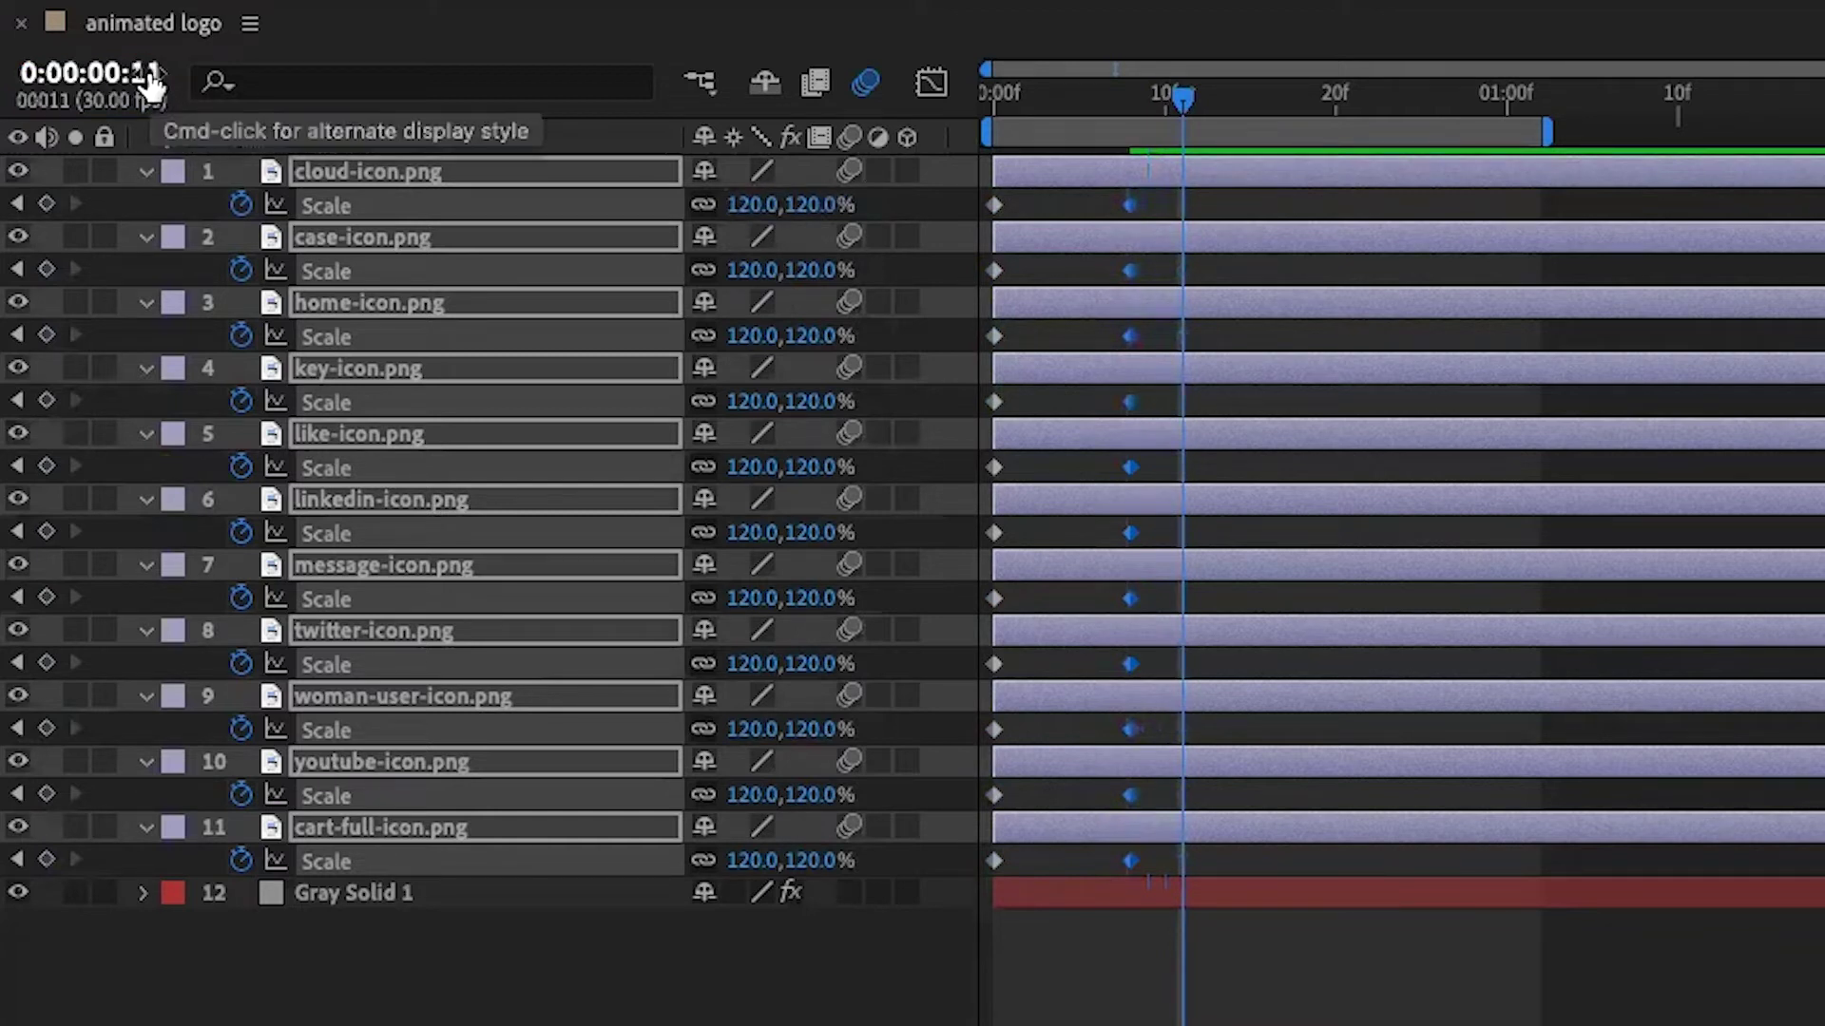
left_click(755, 207)
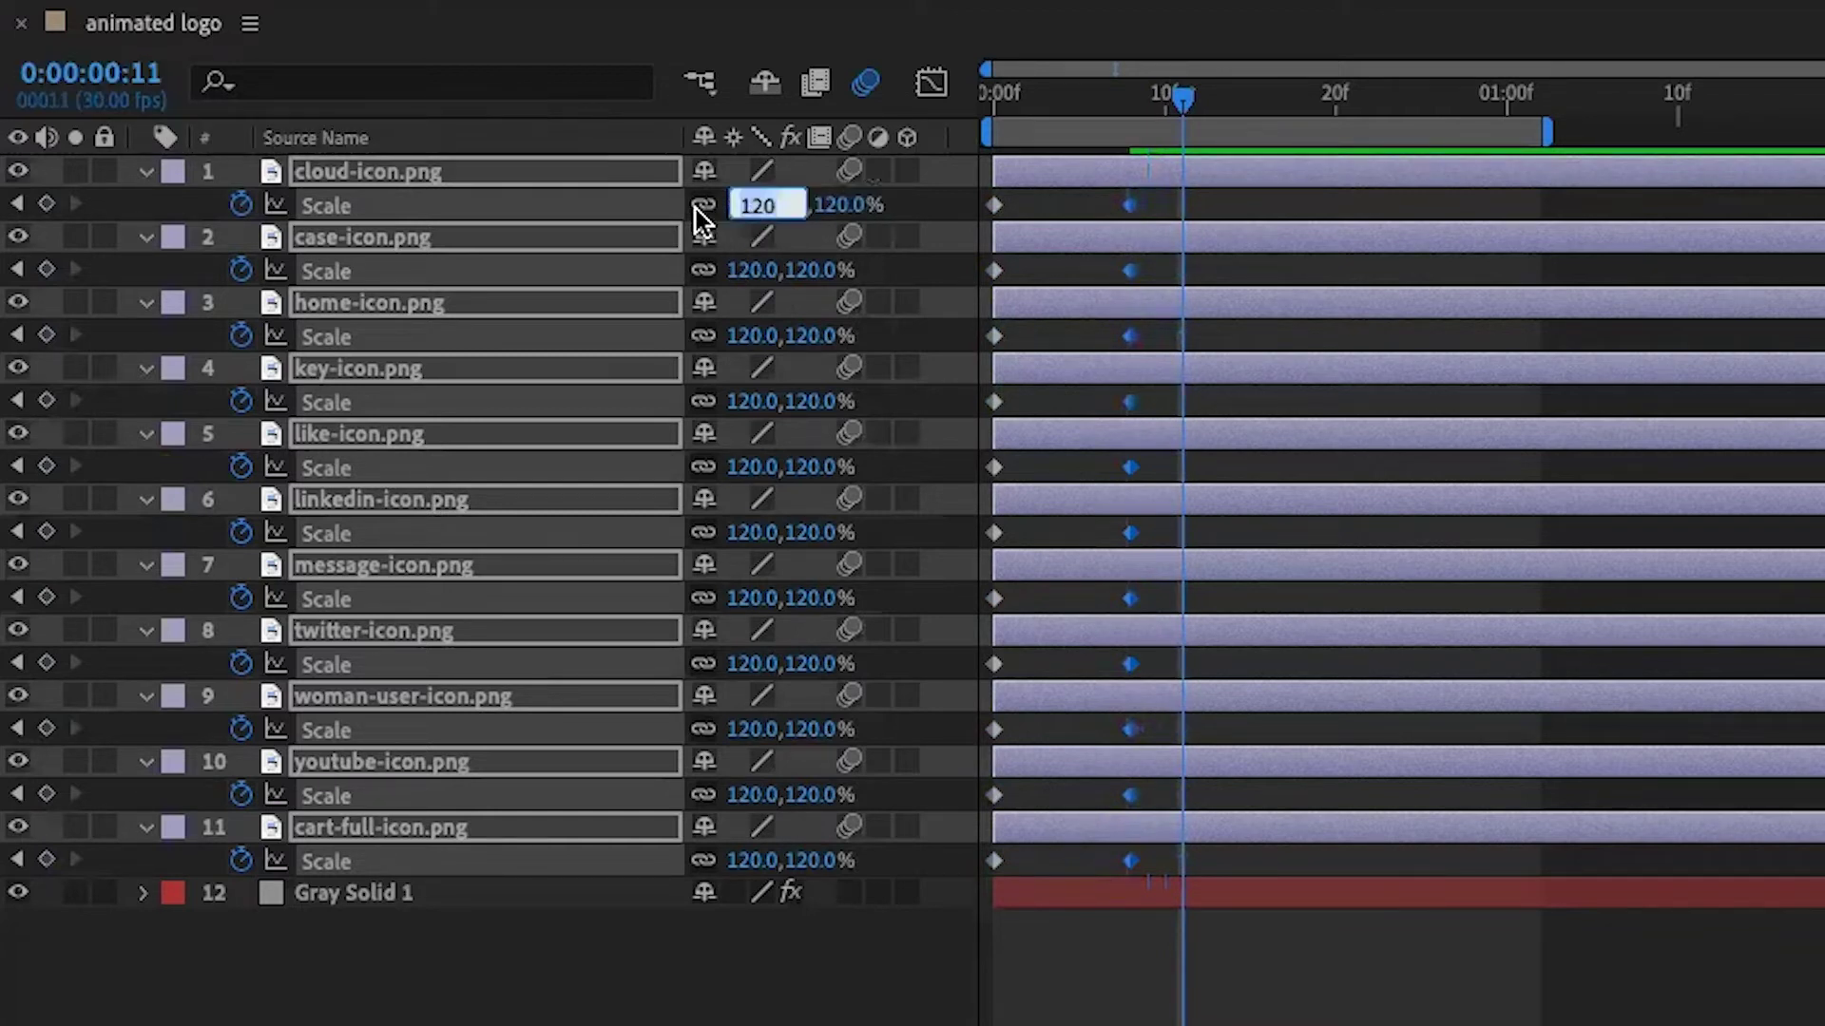
type("80")
key("Return")
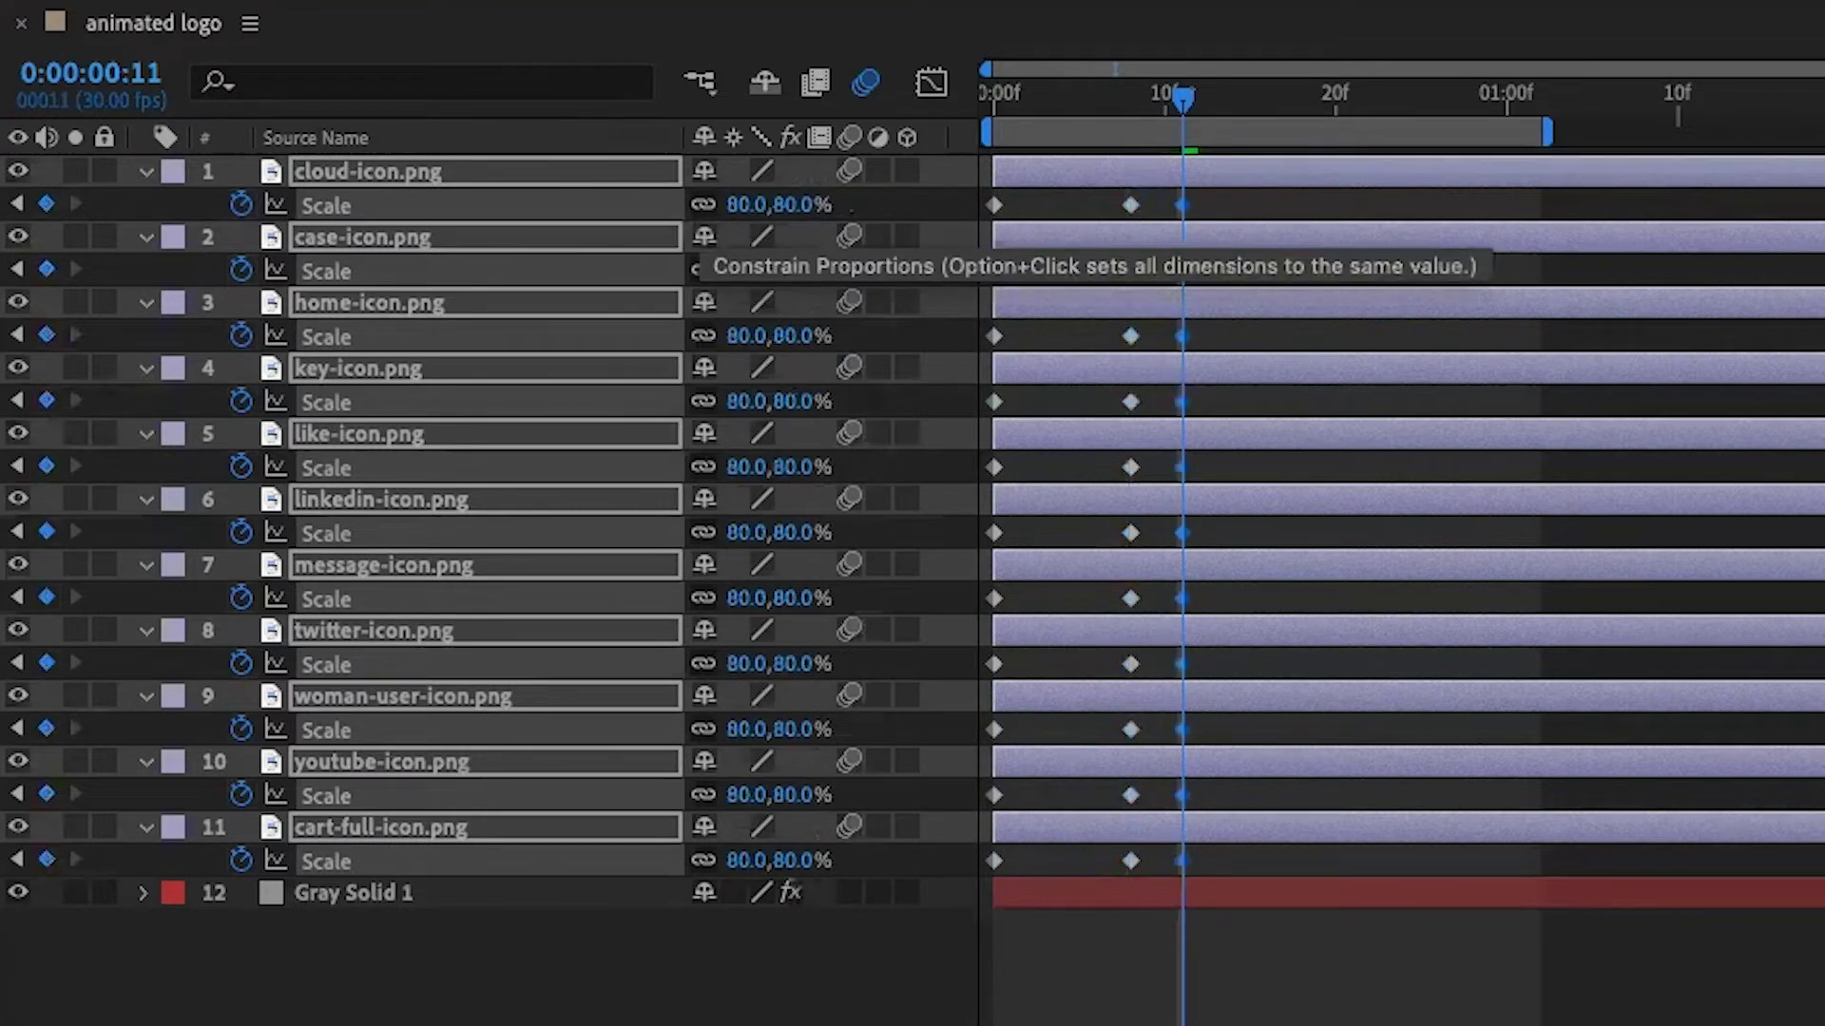
- Add Scale keyframes of 110% at frame 14 and 90% at frame 16 on all icons
key("space")
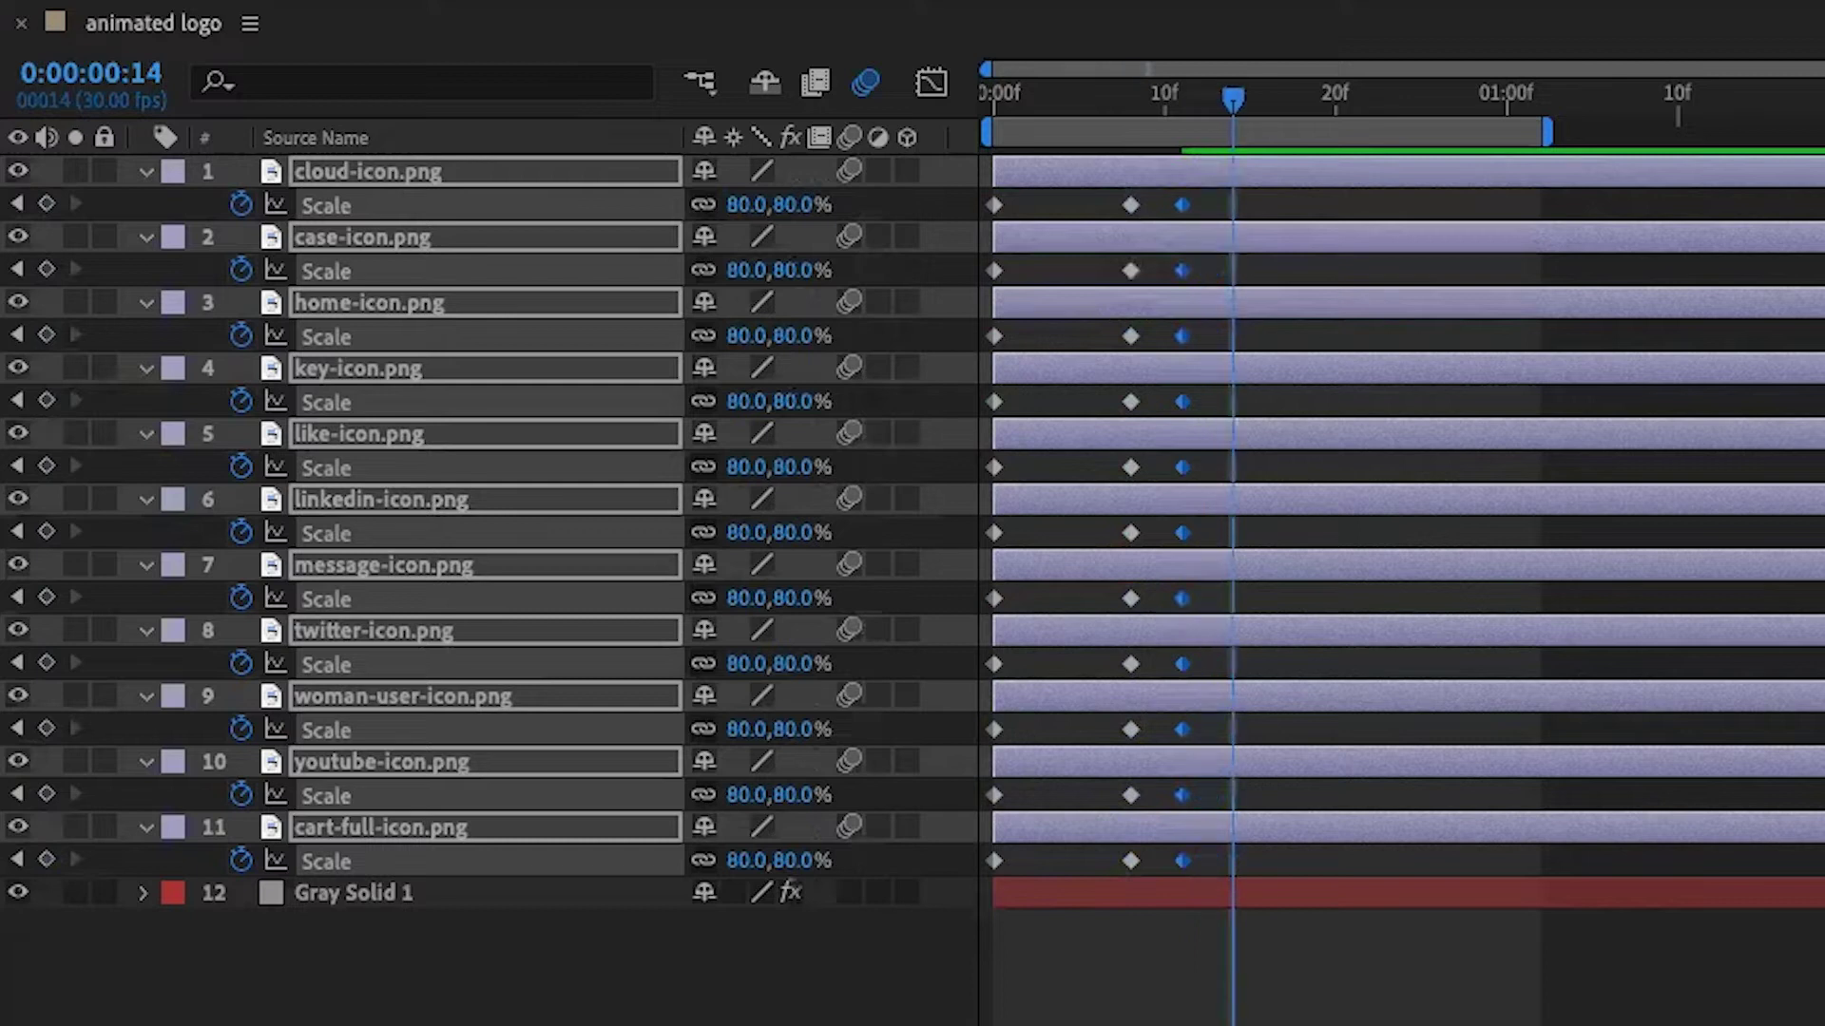
left_click(736, 204)
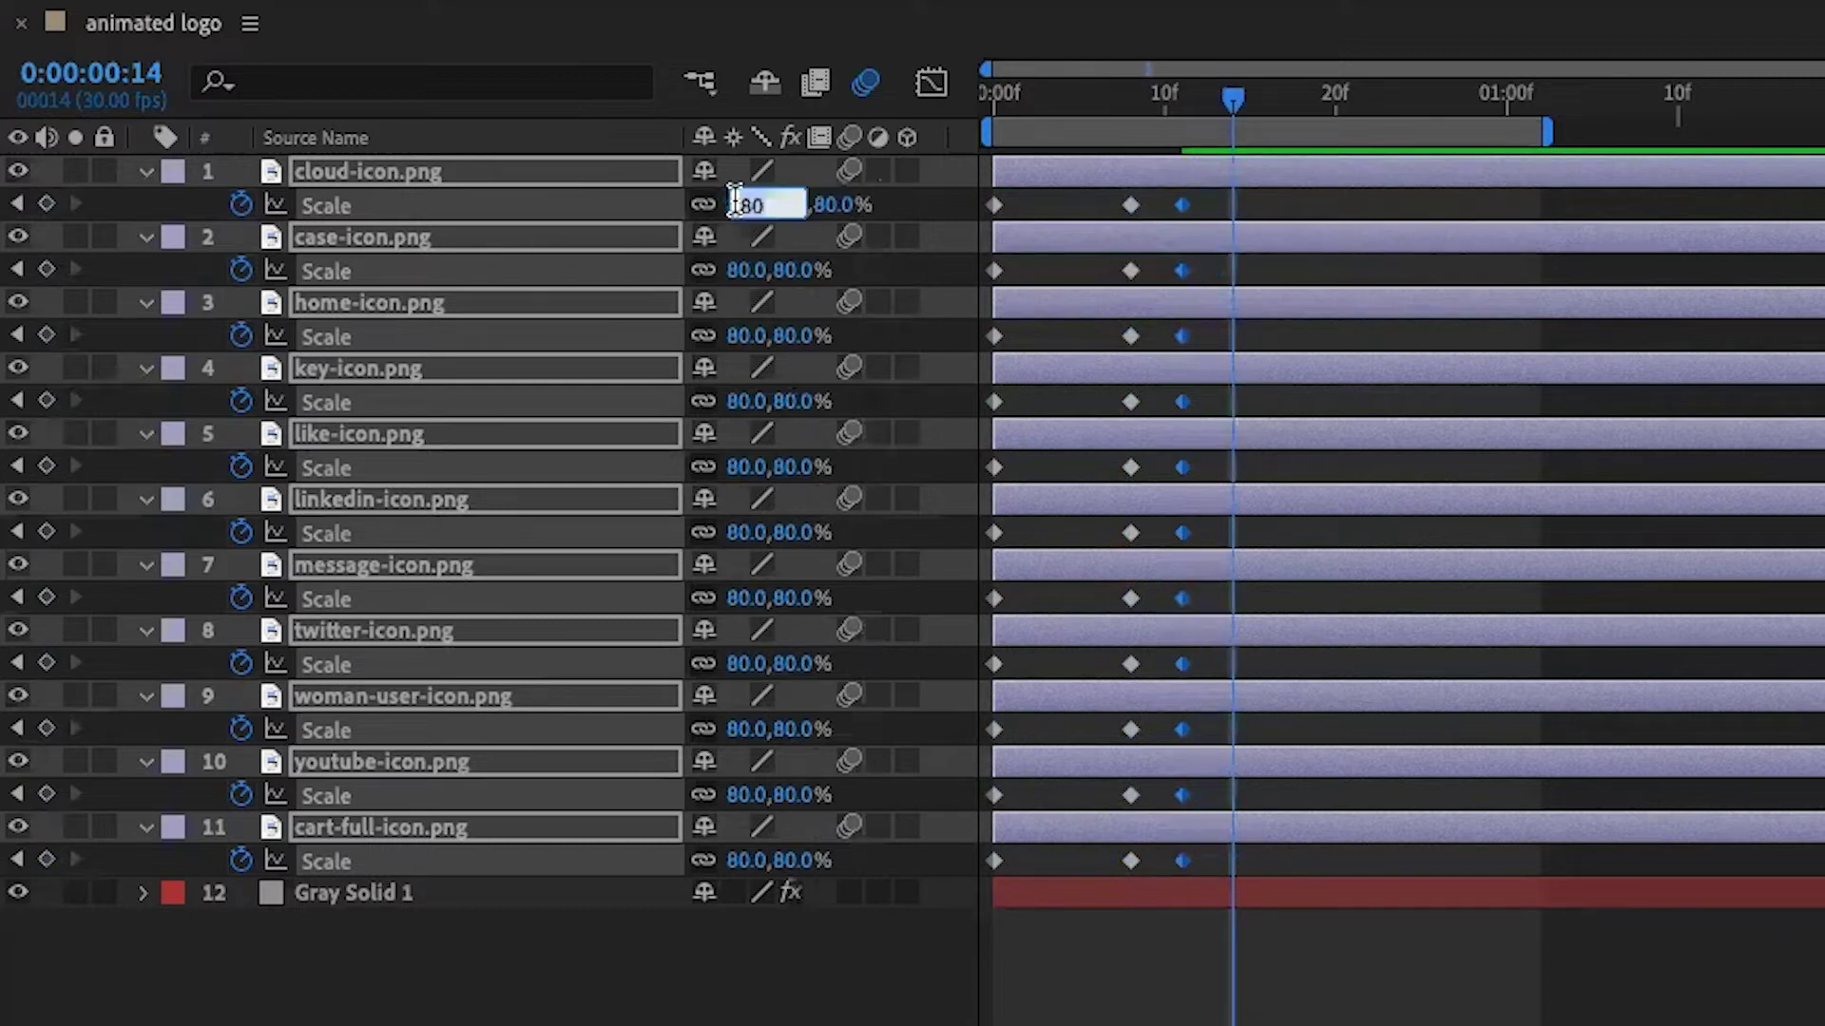
type("110")
key("Return")
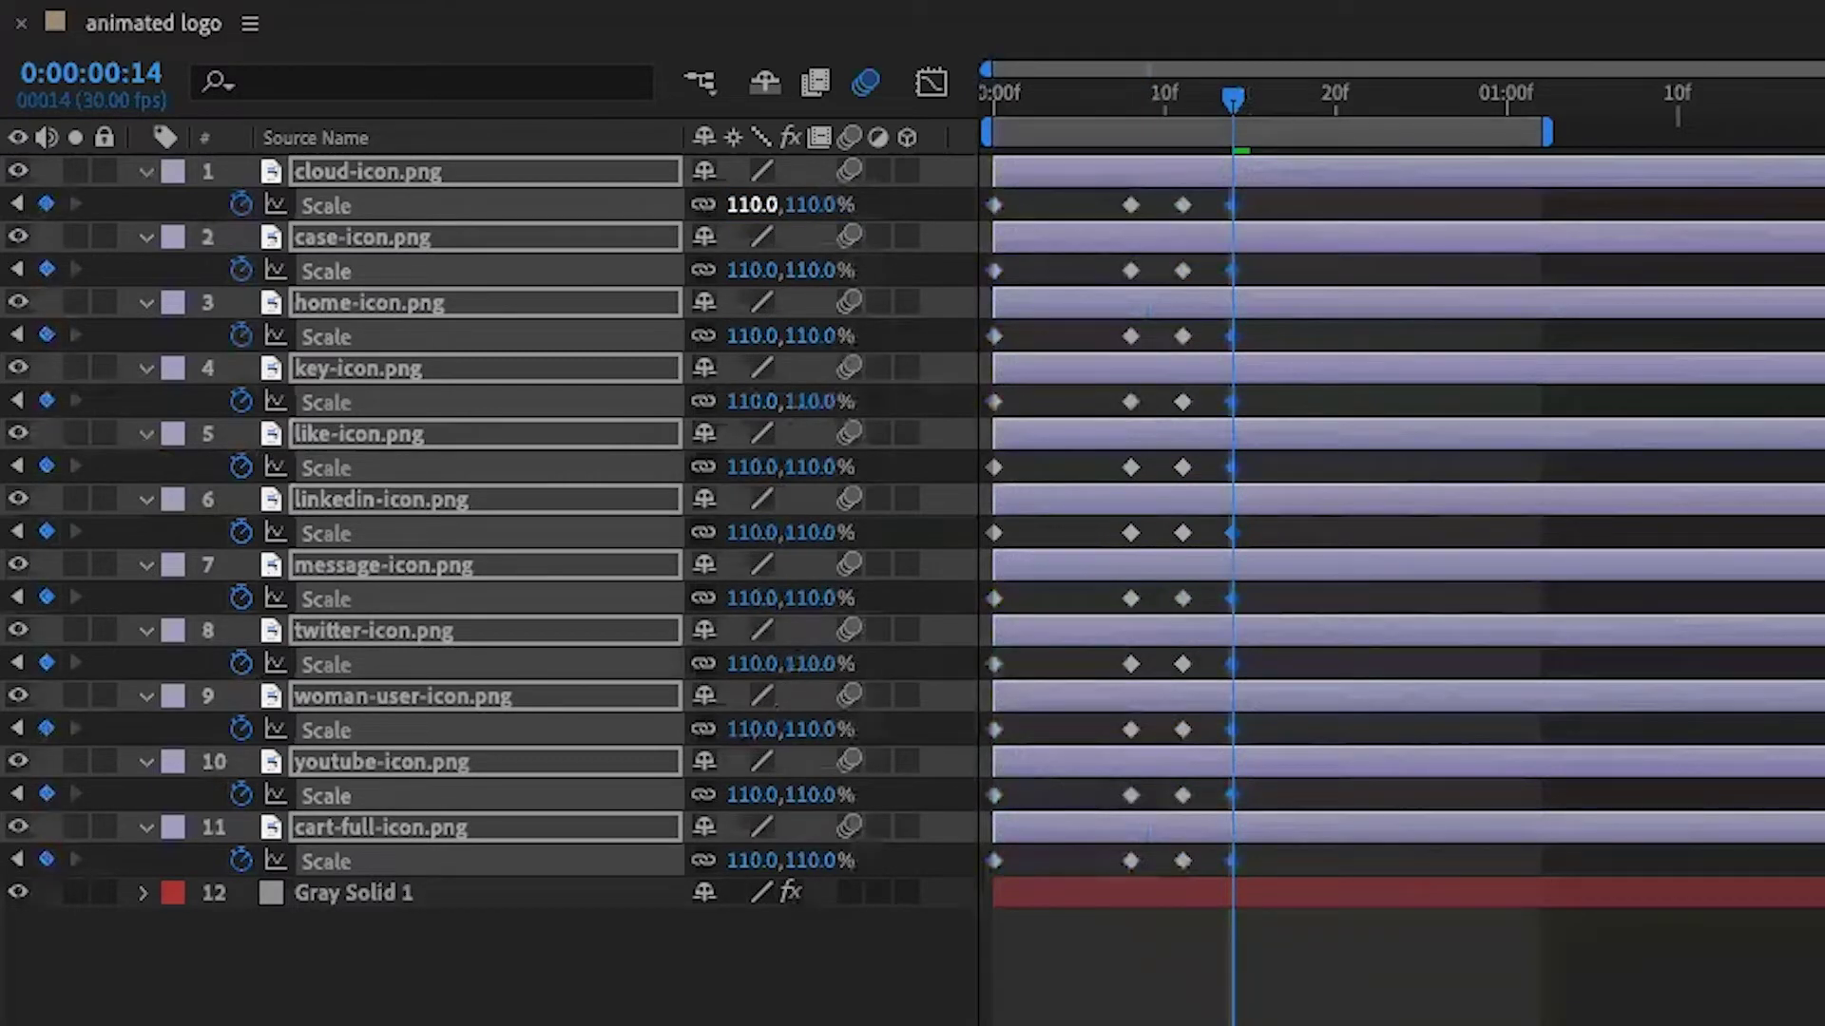
key("Page_Down")
key("Page_Down")
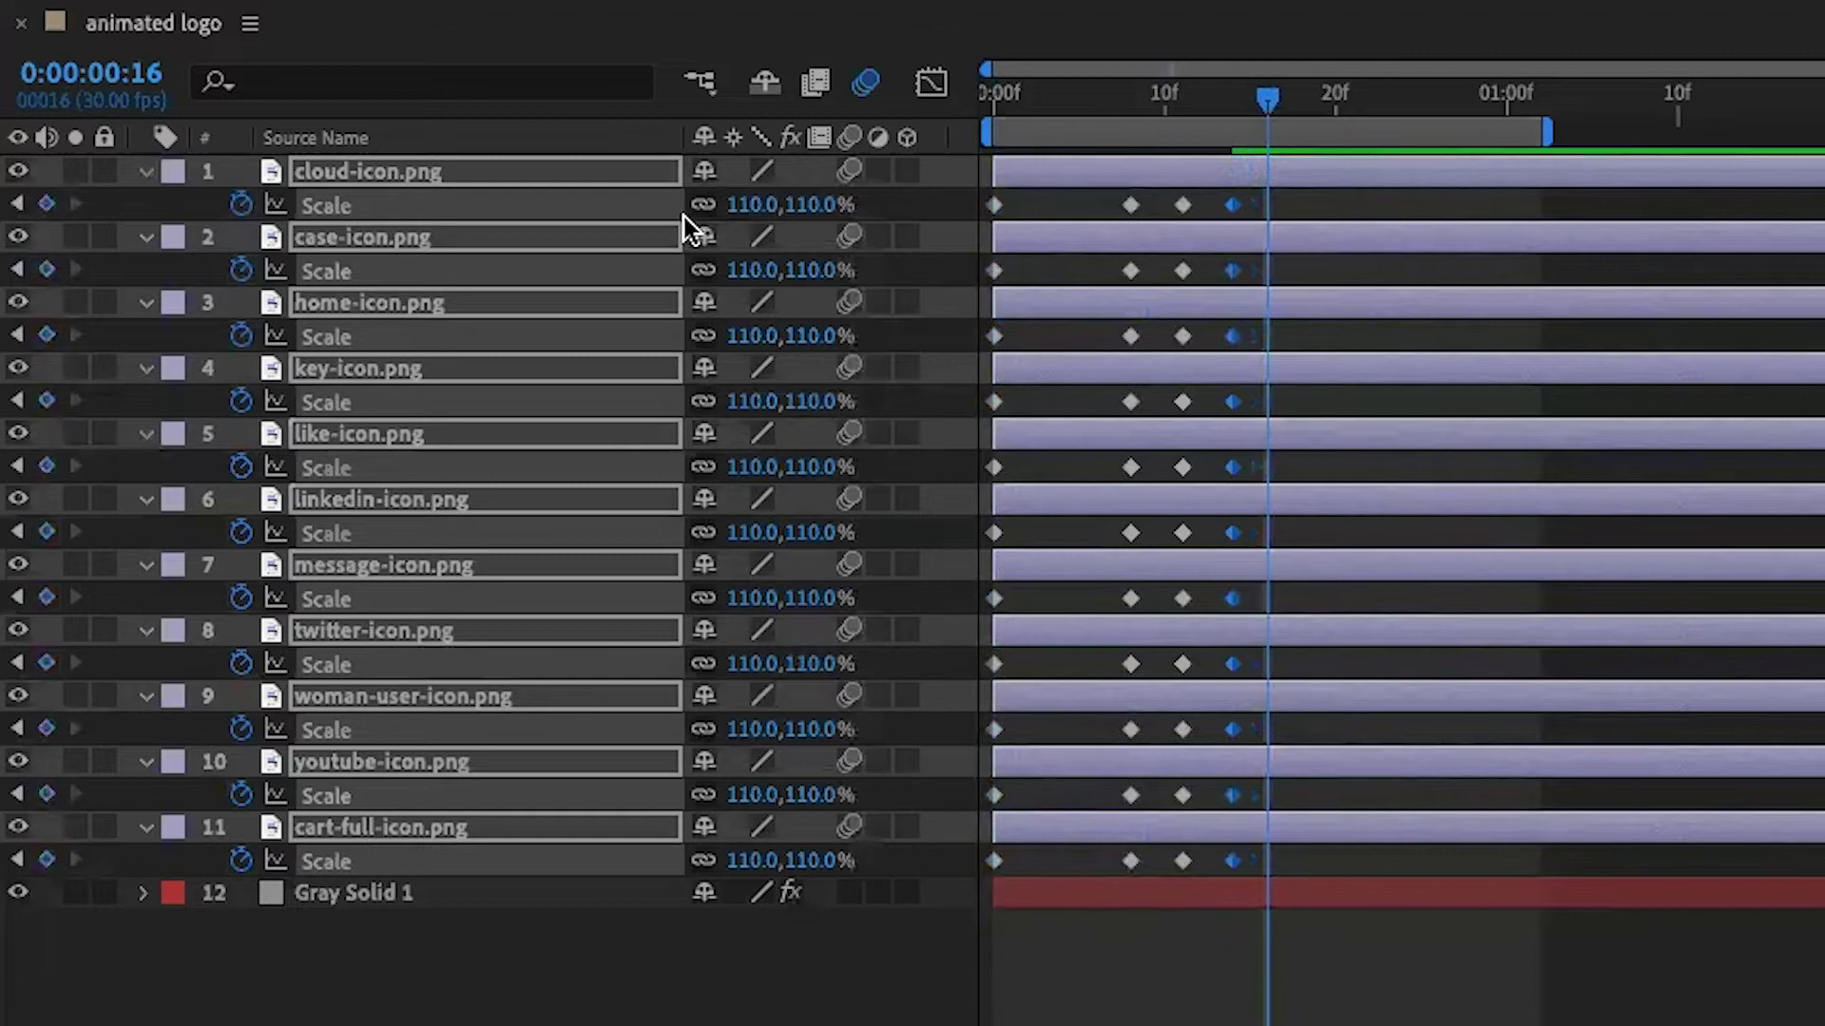
left_click(751, 207)
type("90")
key("Return")
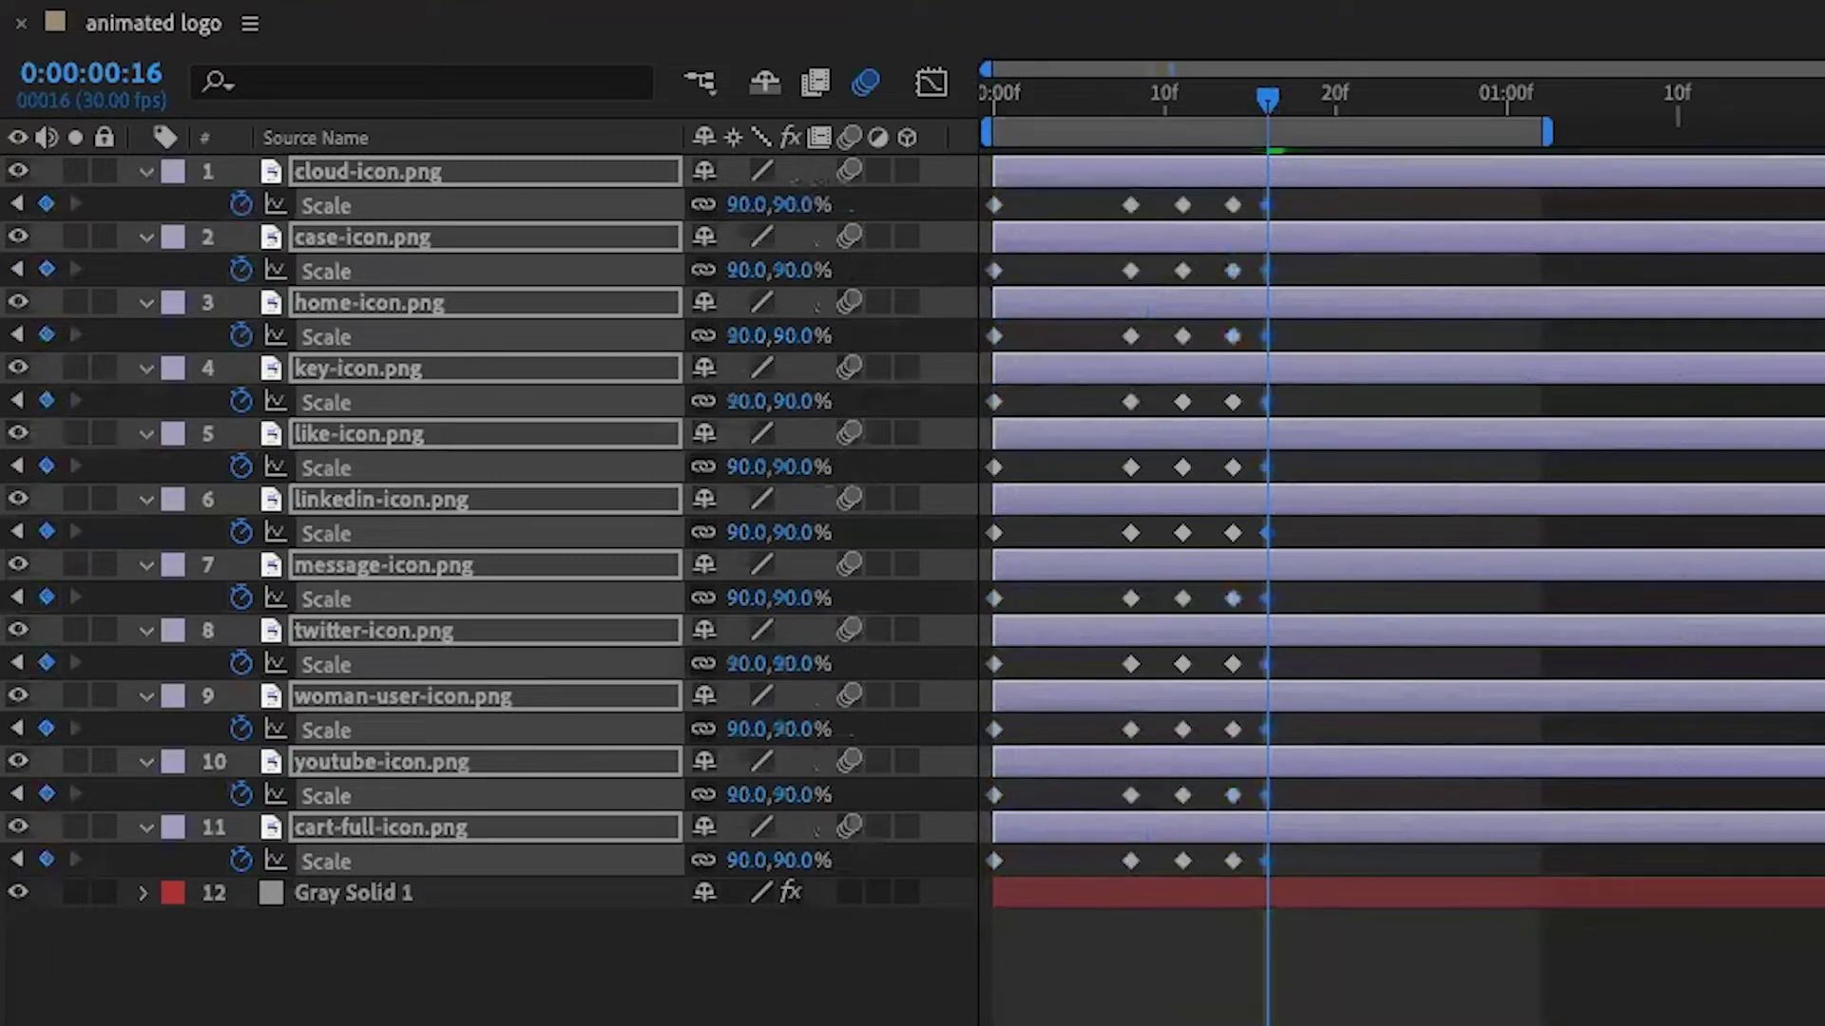
- Add a 100% Scale keyframe at frame 18, then preview the bounce from frame 0
key("Page_Down")
key("Page_Down")
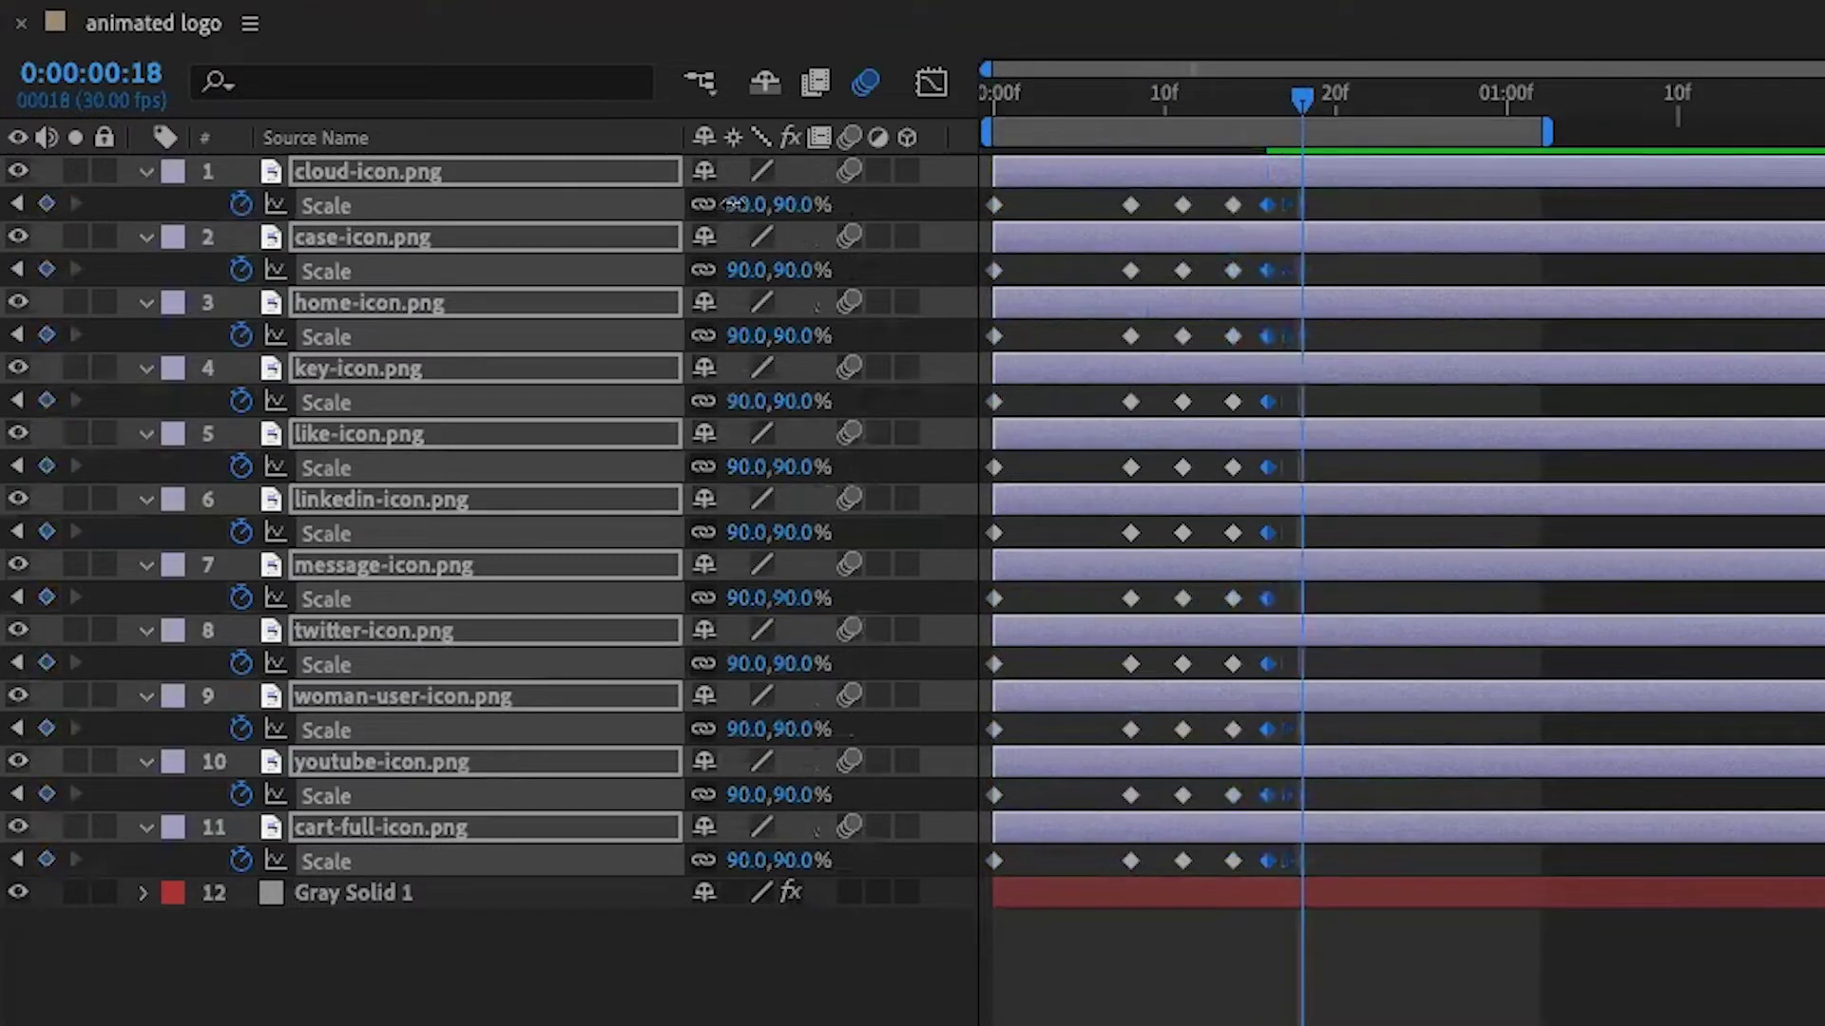
left_click(751, 204)
type("100")
key("Return")
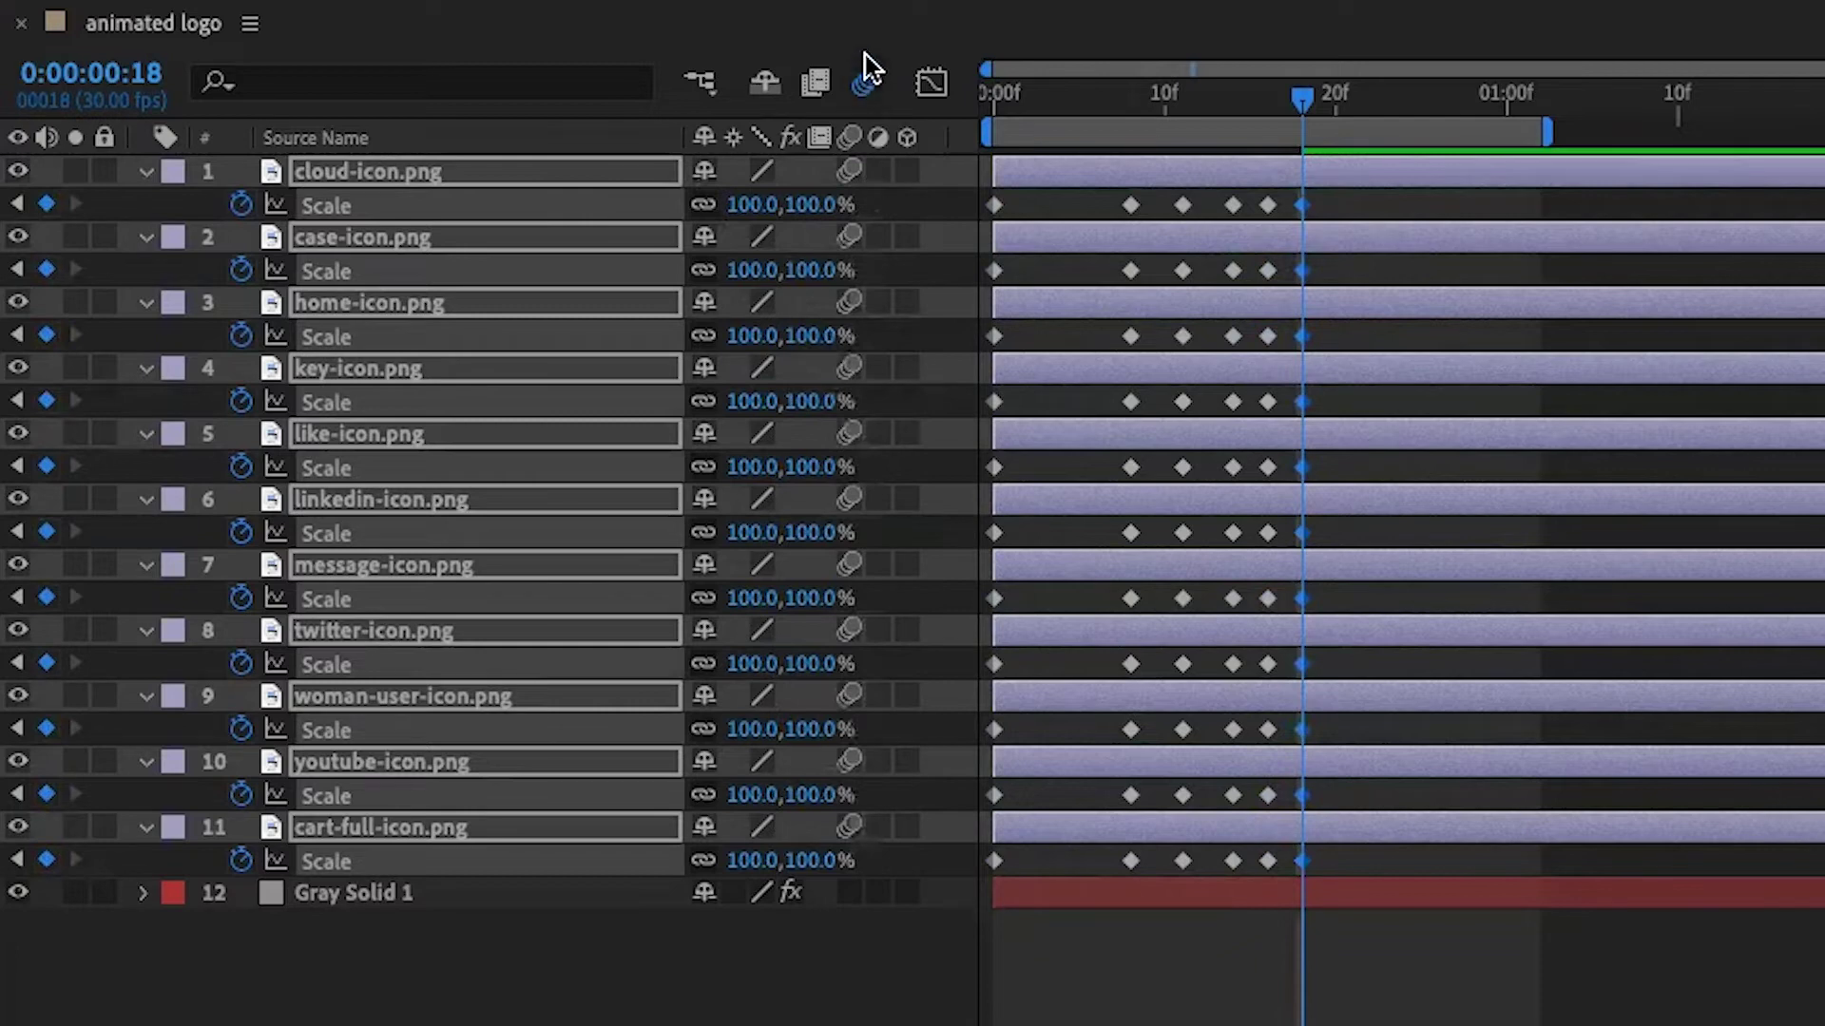
left_click_drag(1274, 101, 991, 105)
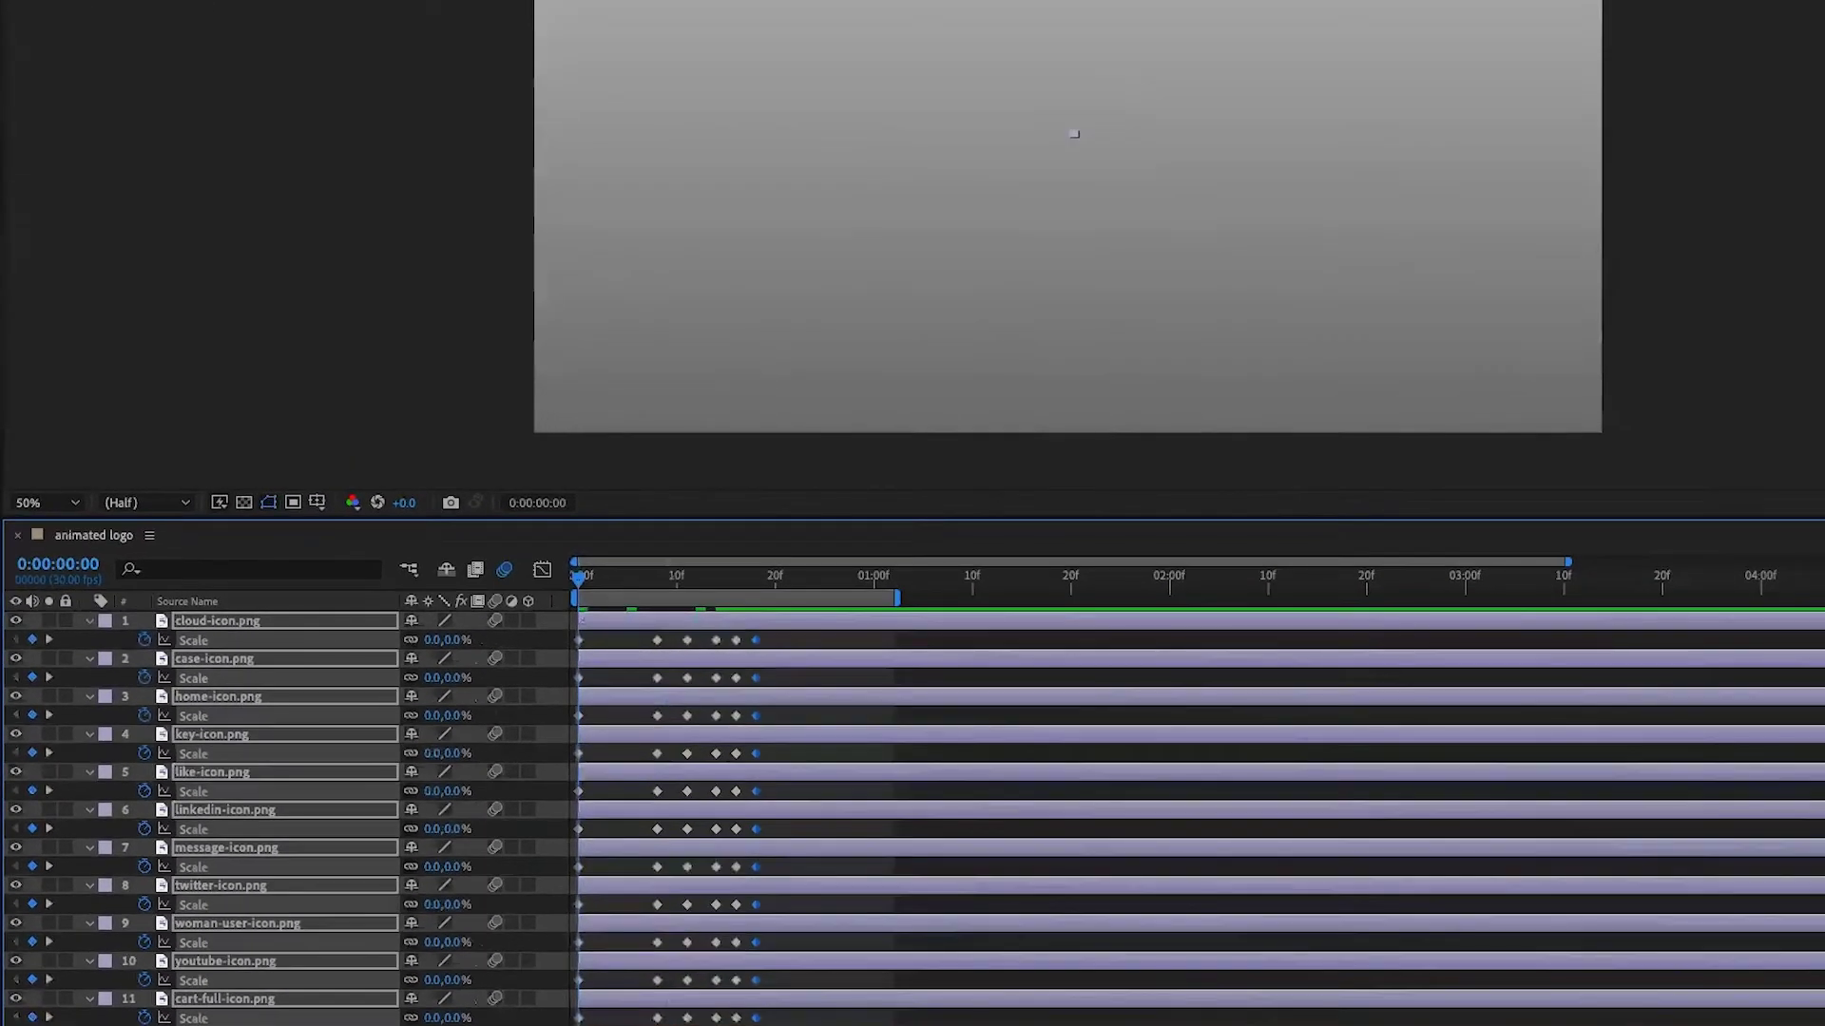
key("space")
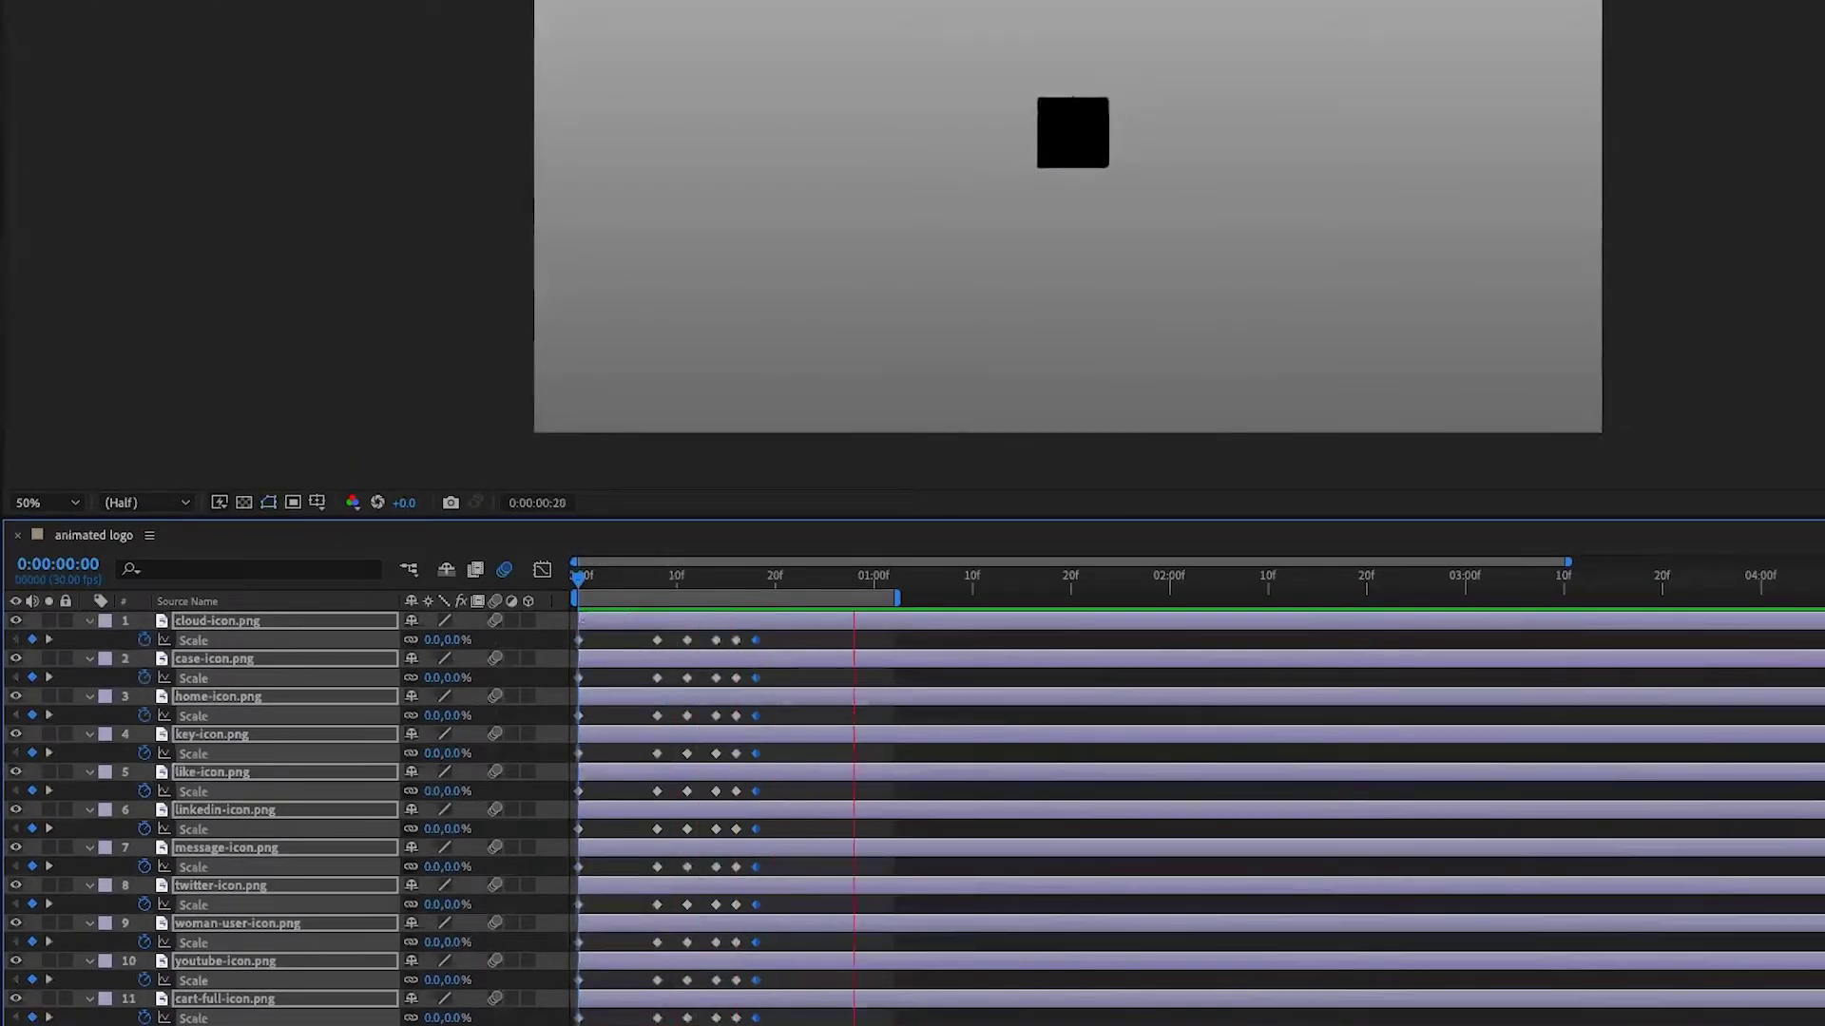
- Move the cloud icon to the frame's right side and the cart icon to the left
key("space")
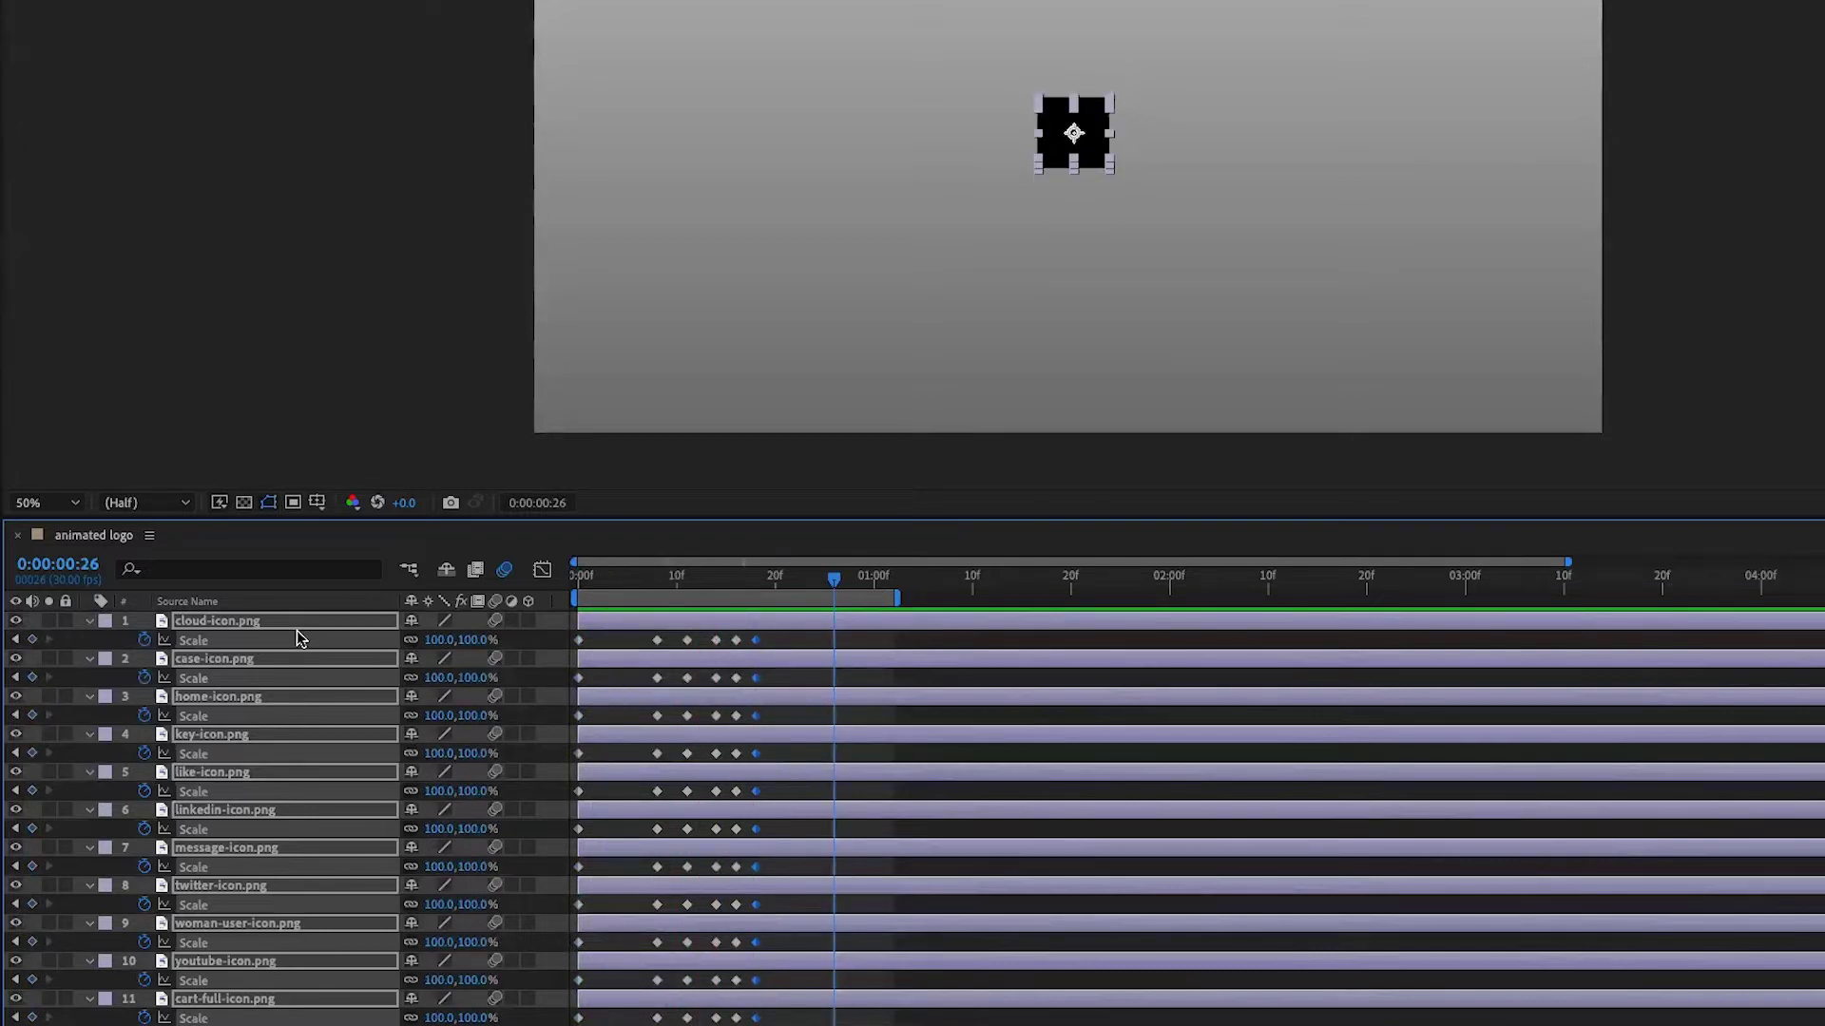
left_click(1025, 250)
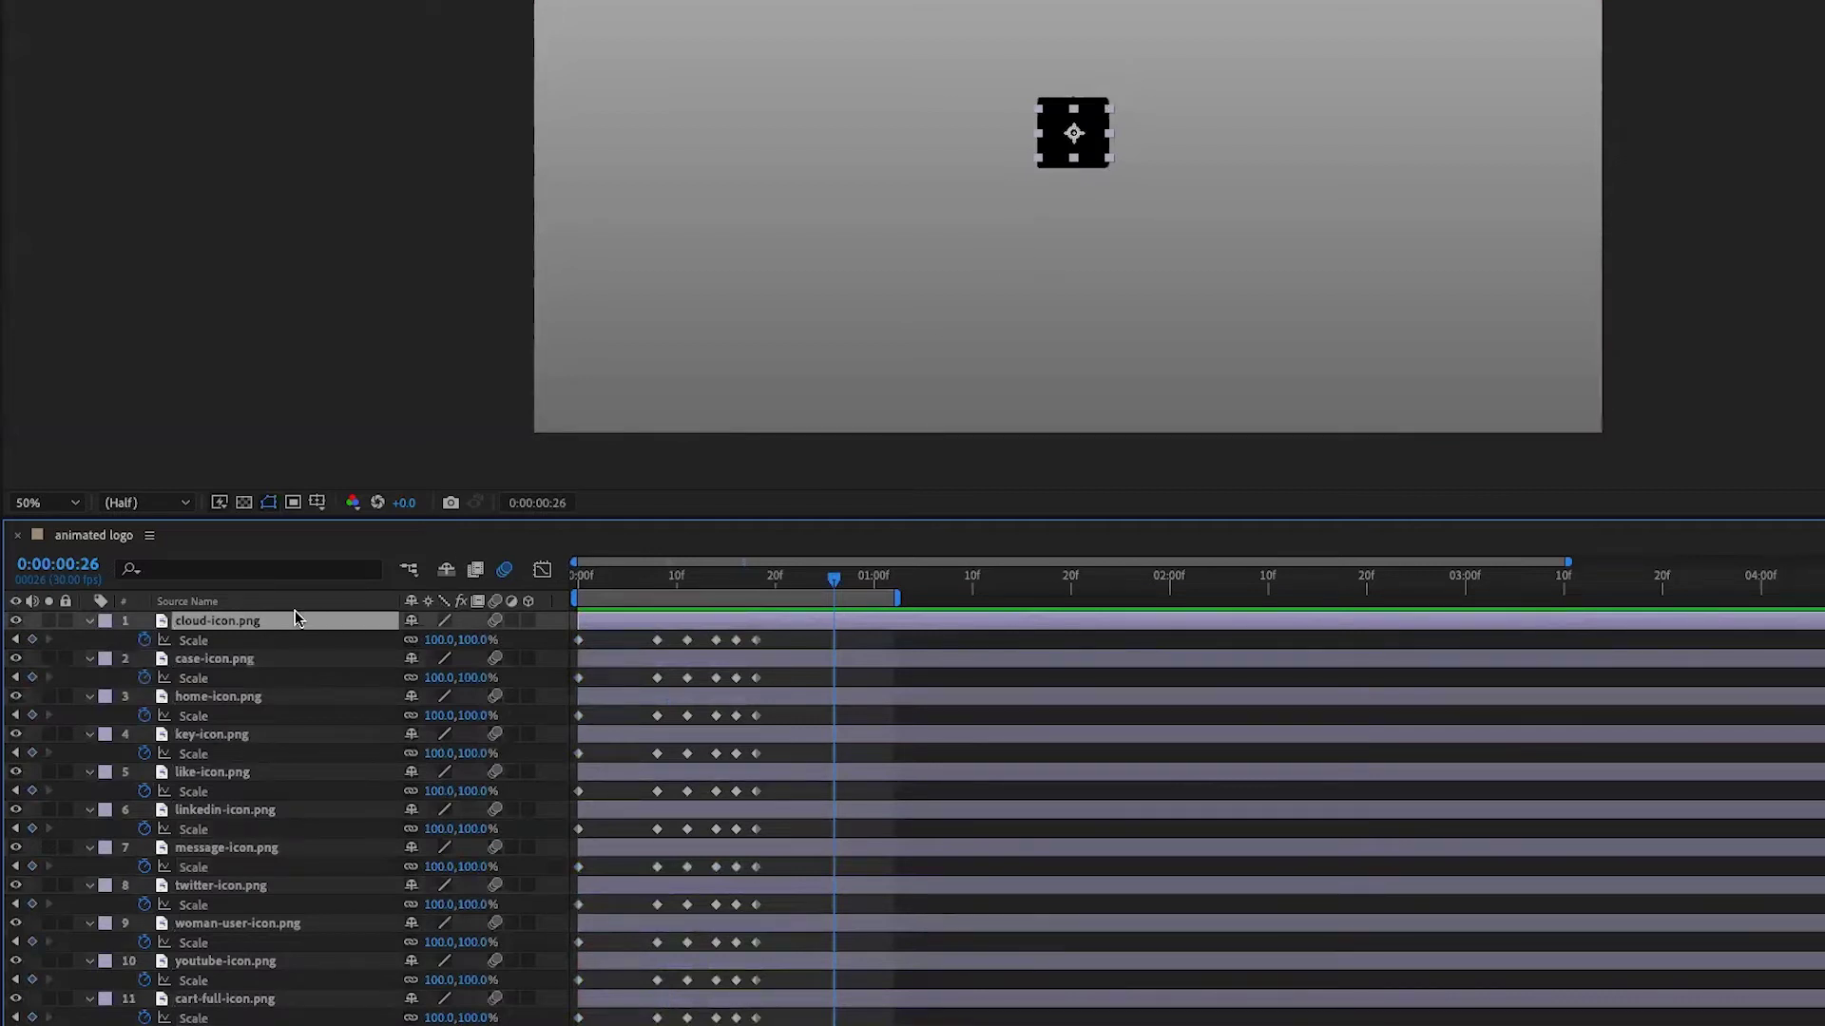
left_click_drag(1084, 140, 1556, 152)
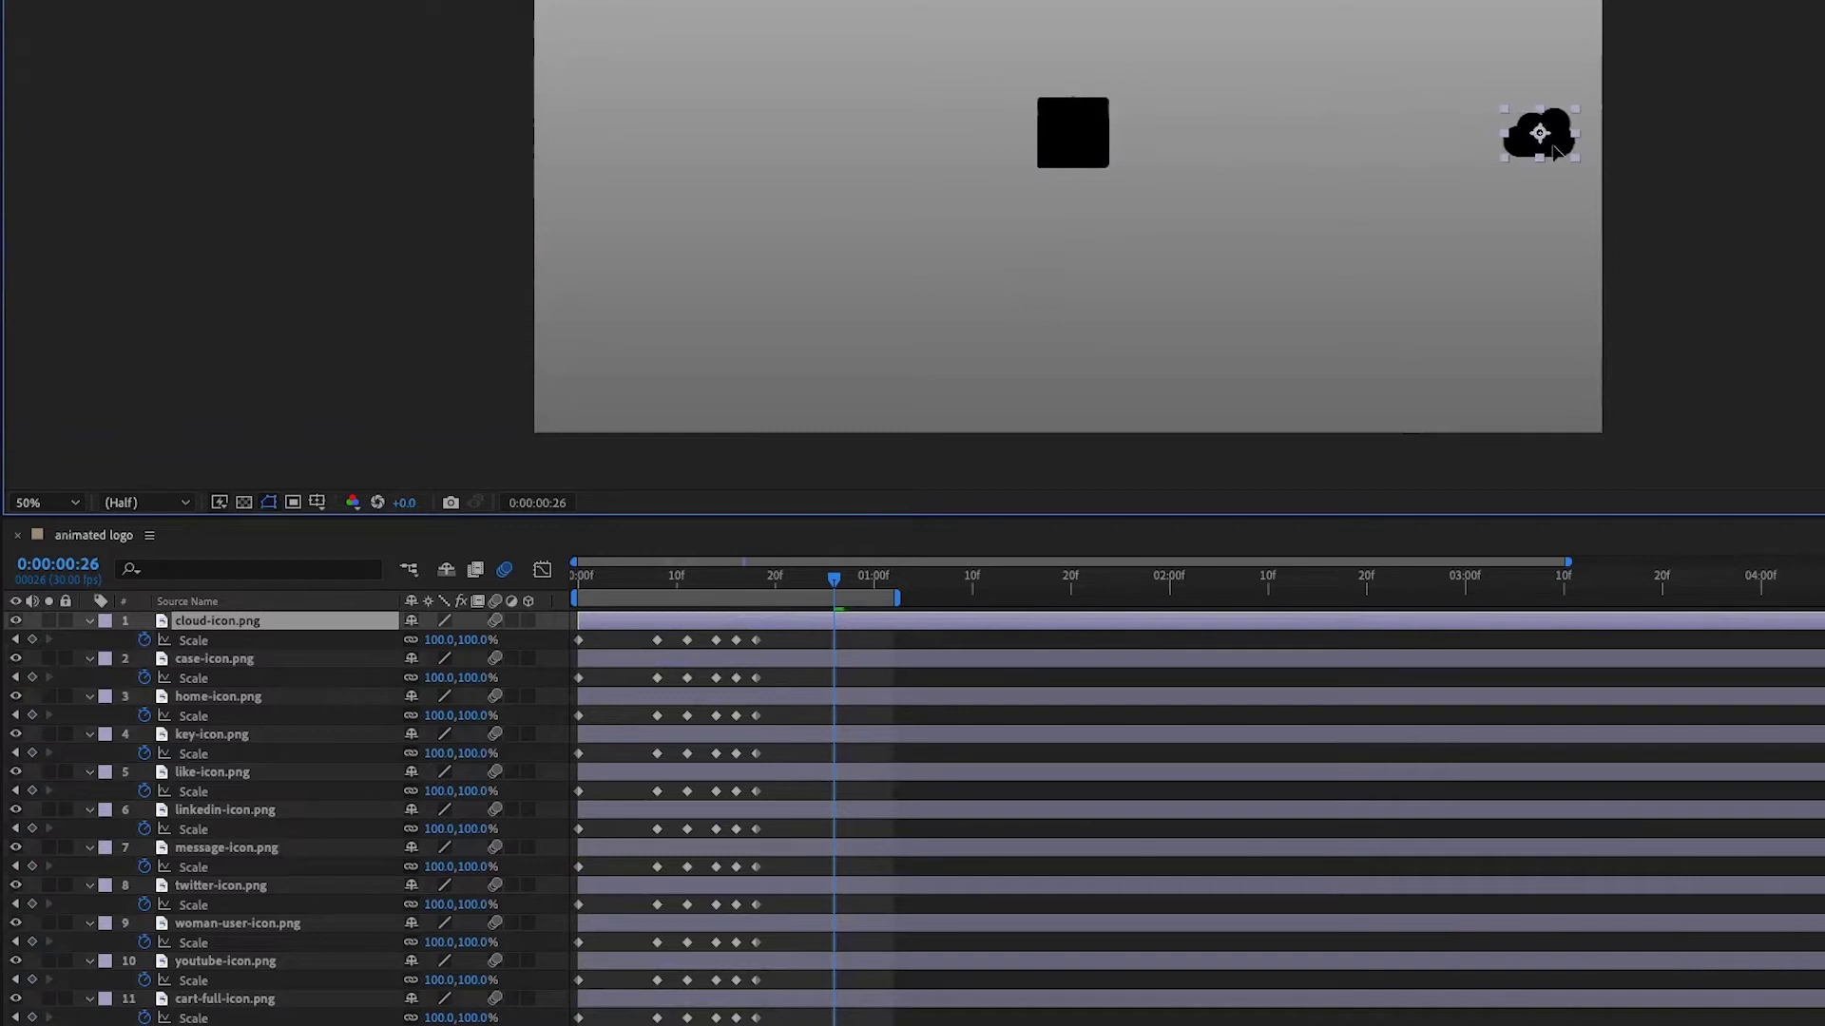
left_click(251, 999)
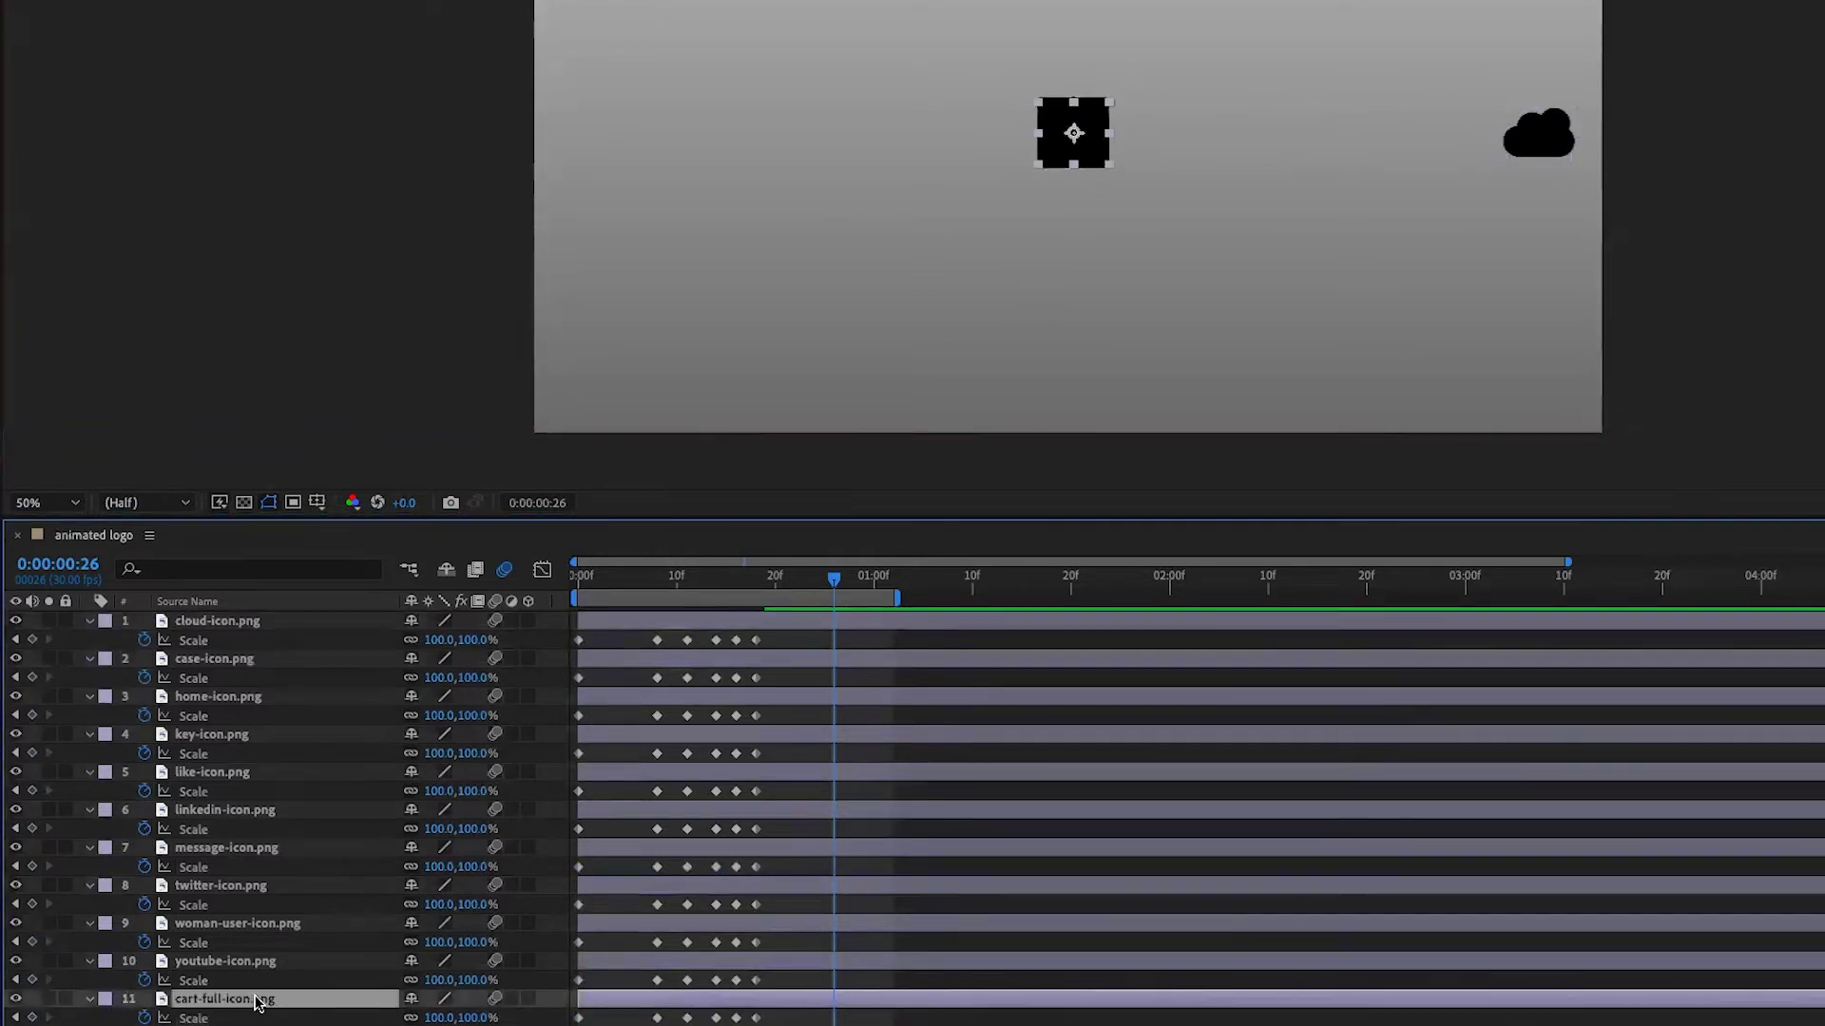
left_click_drag(1053, 154, 601, 160)
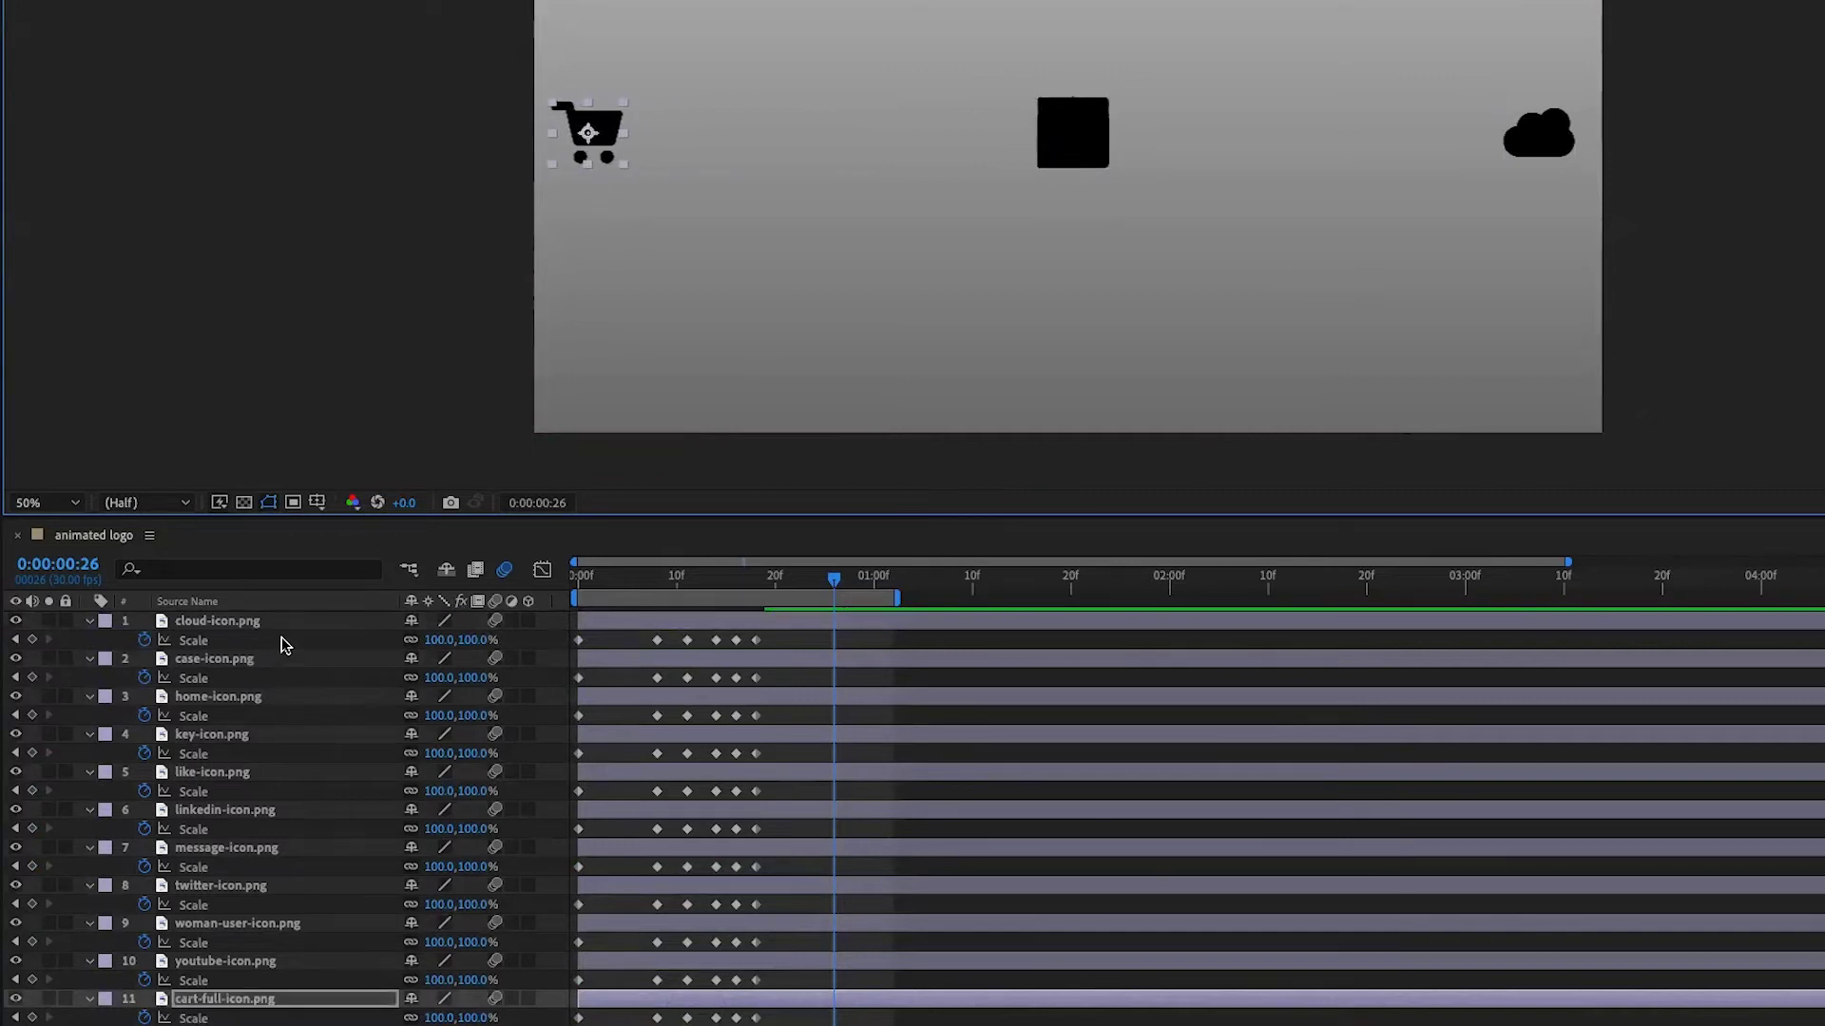
- Distribute all eleven icons horizontally, extend the work area to 2 seconds, and preview
key("ctrl+a")
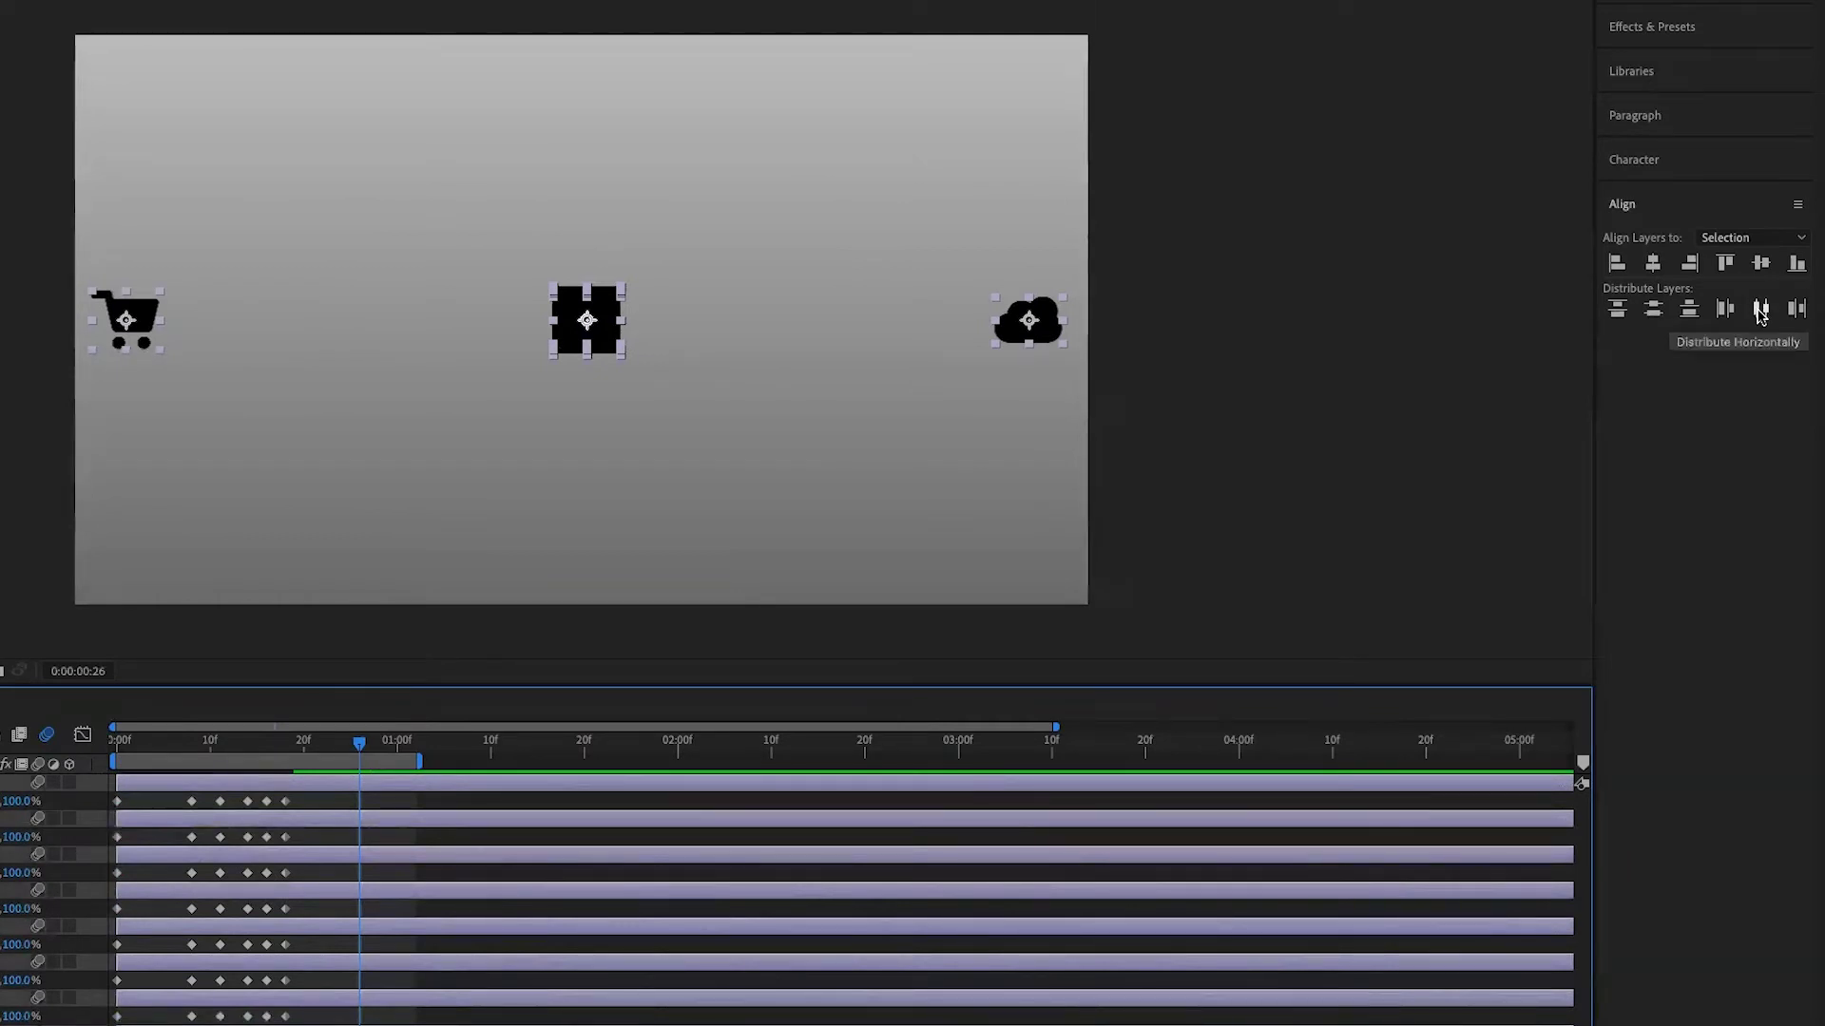
left_click(1761, 309)
left_click_drag(419, 763, 681, 771)
key("space")
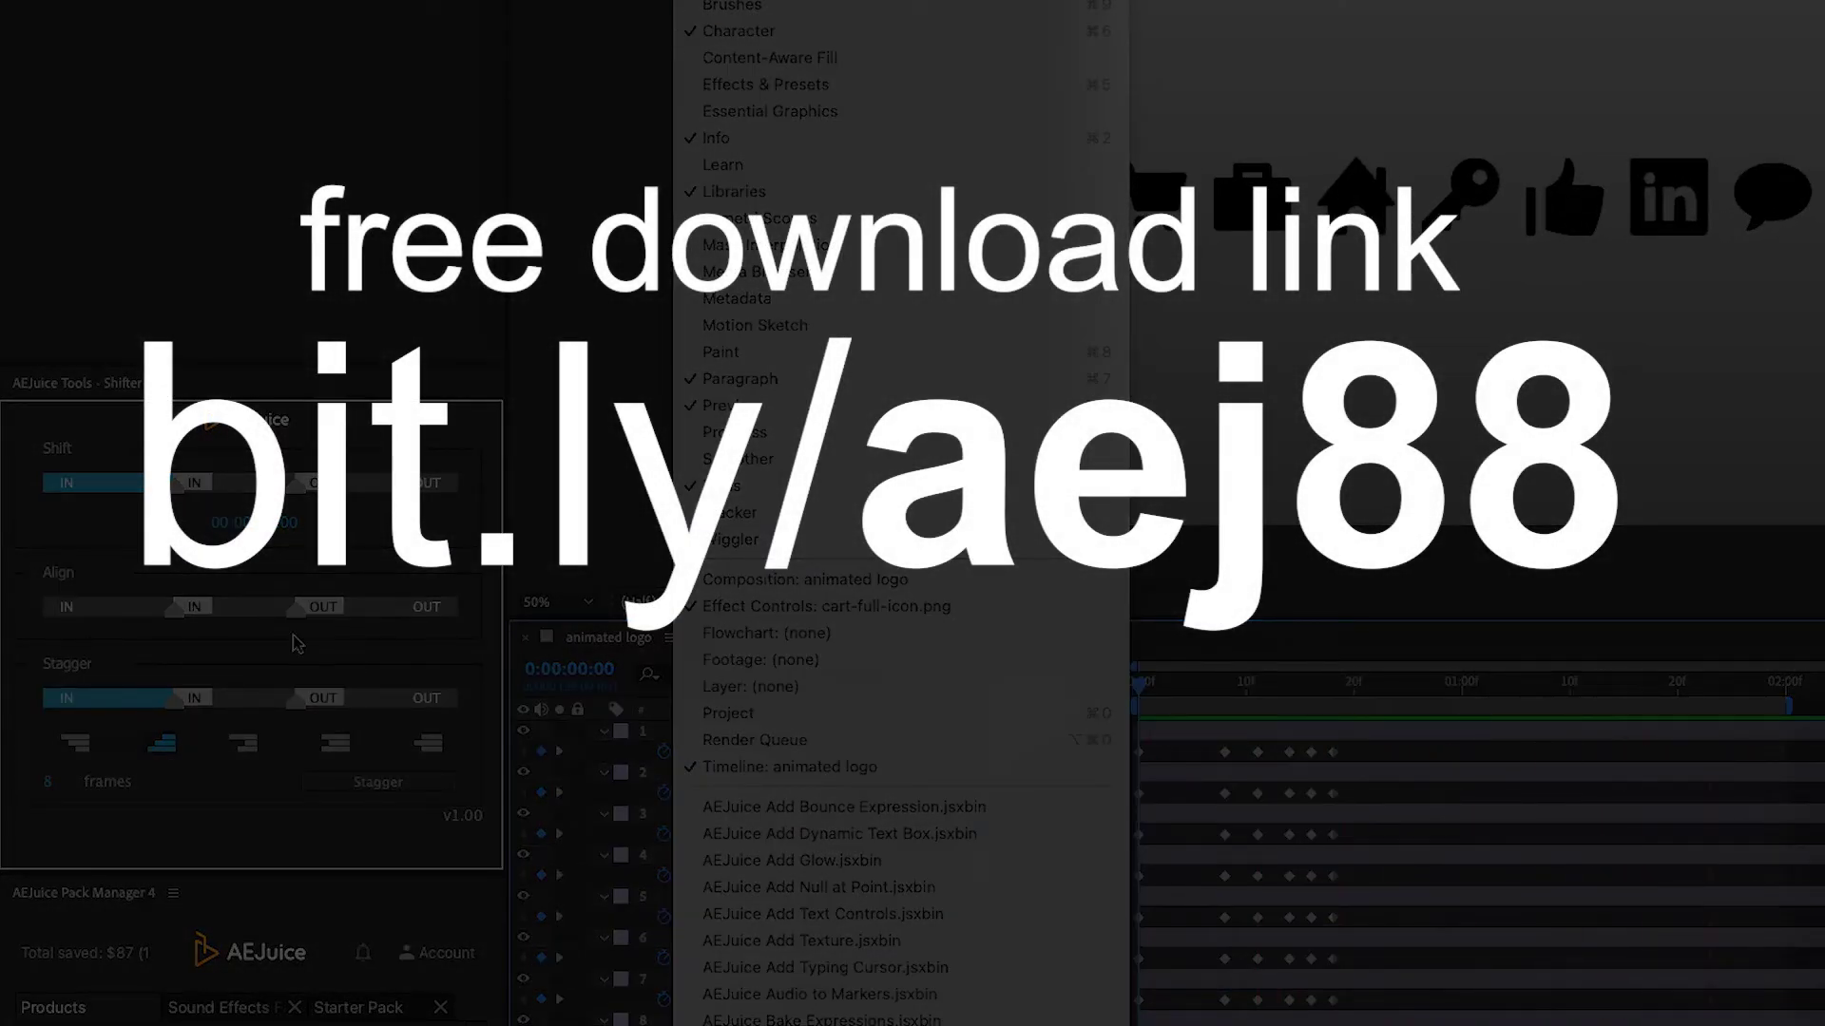
- Try an 8-frame AEJuice Shifter stagger on the icons, preview it, then undo it
key("Escape")
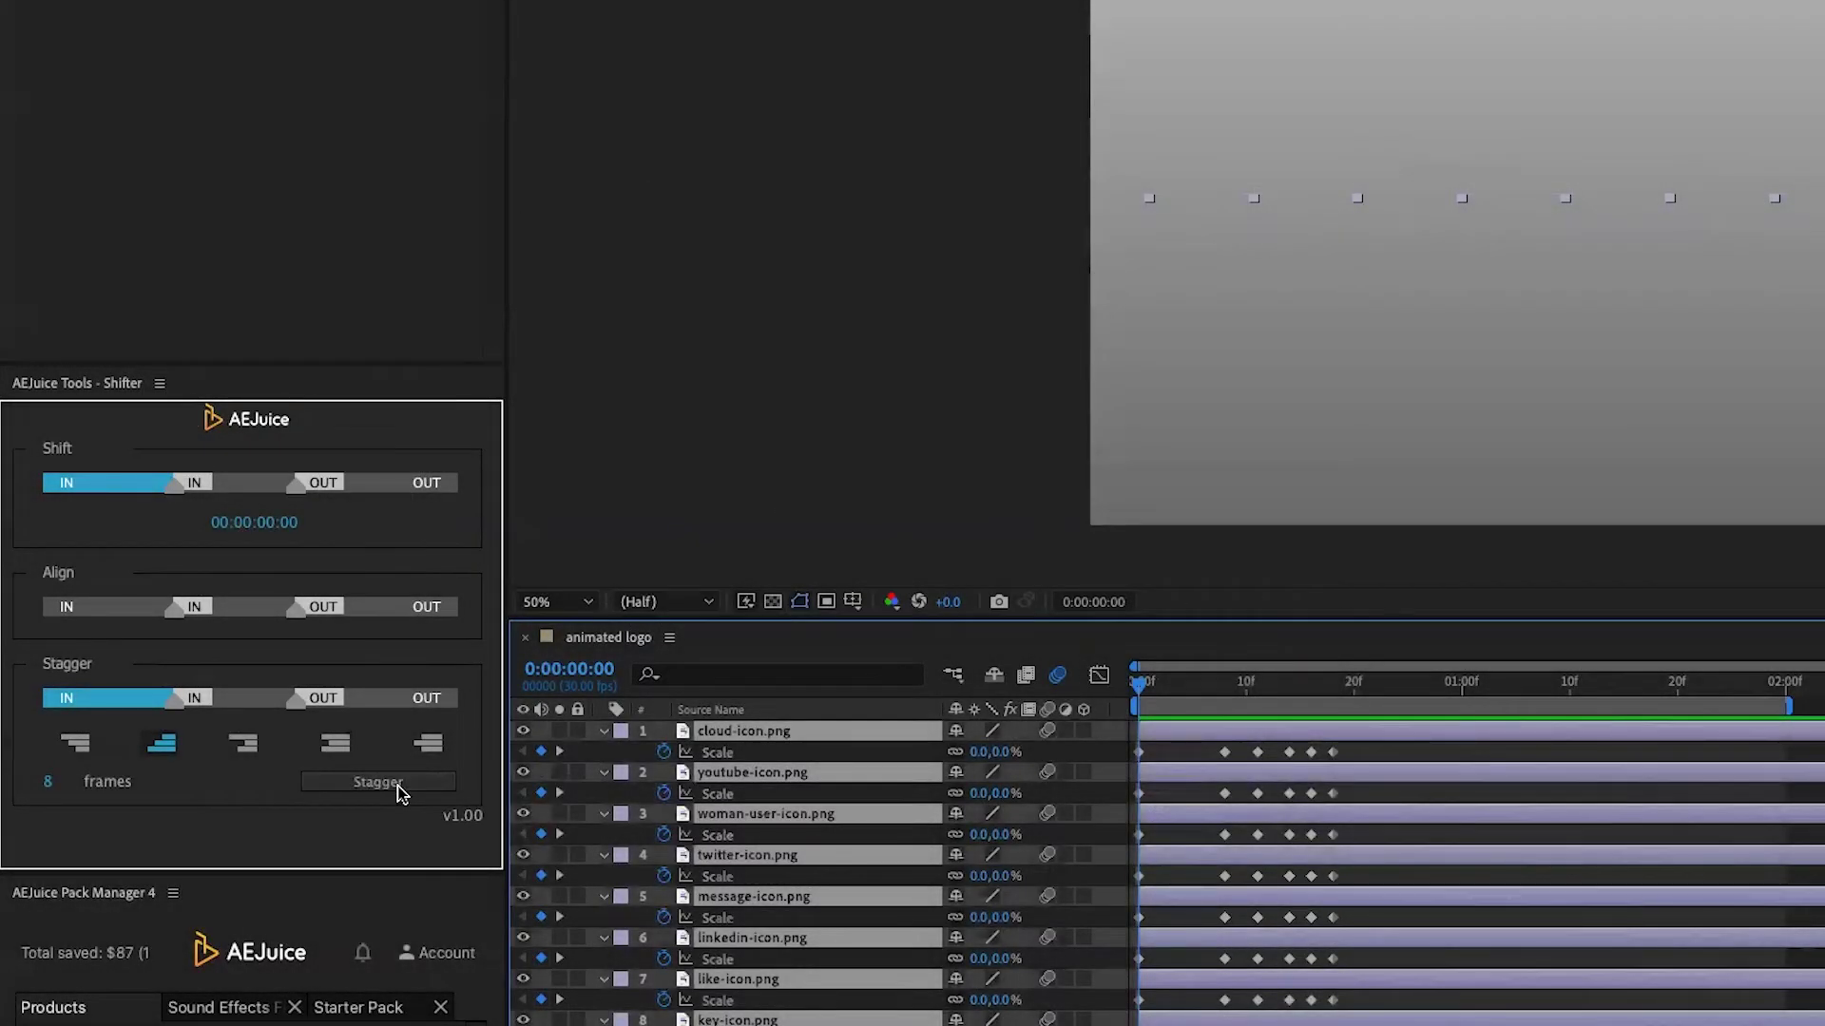
left_click(398, 789)
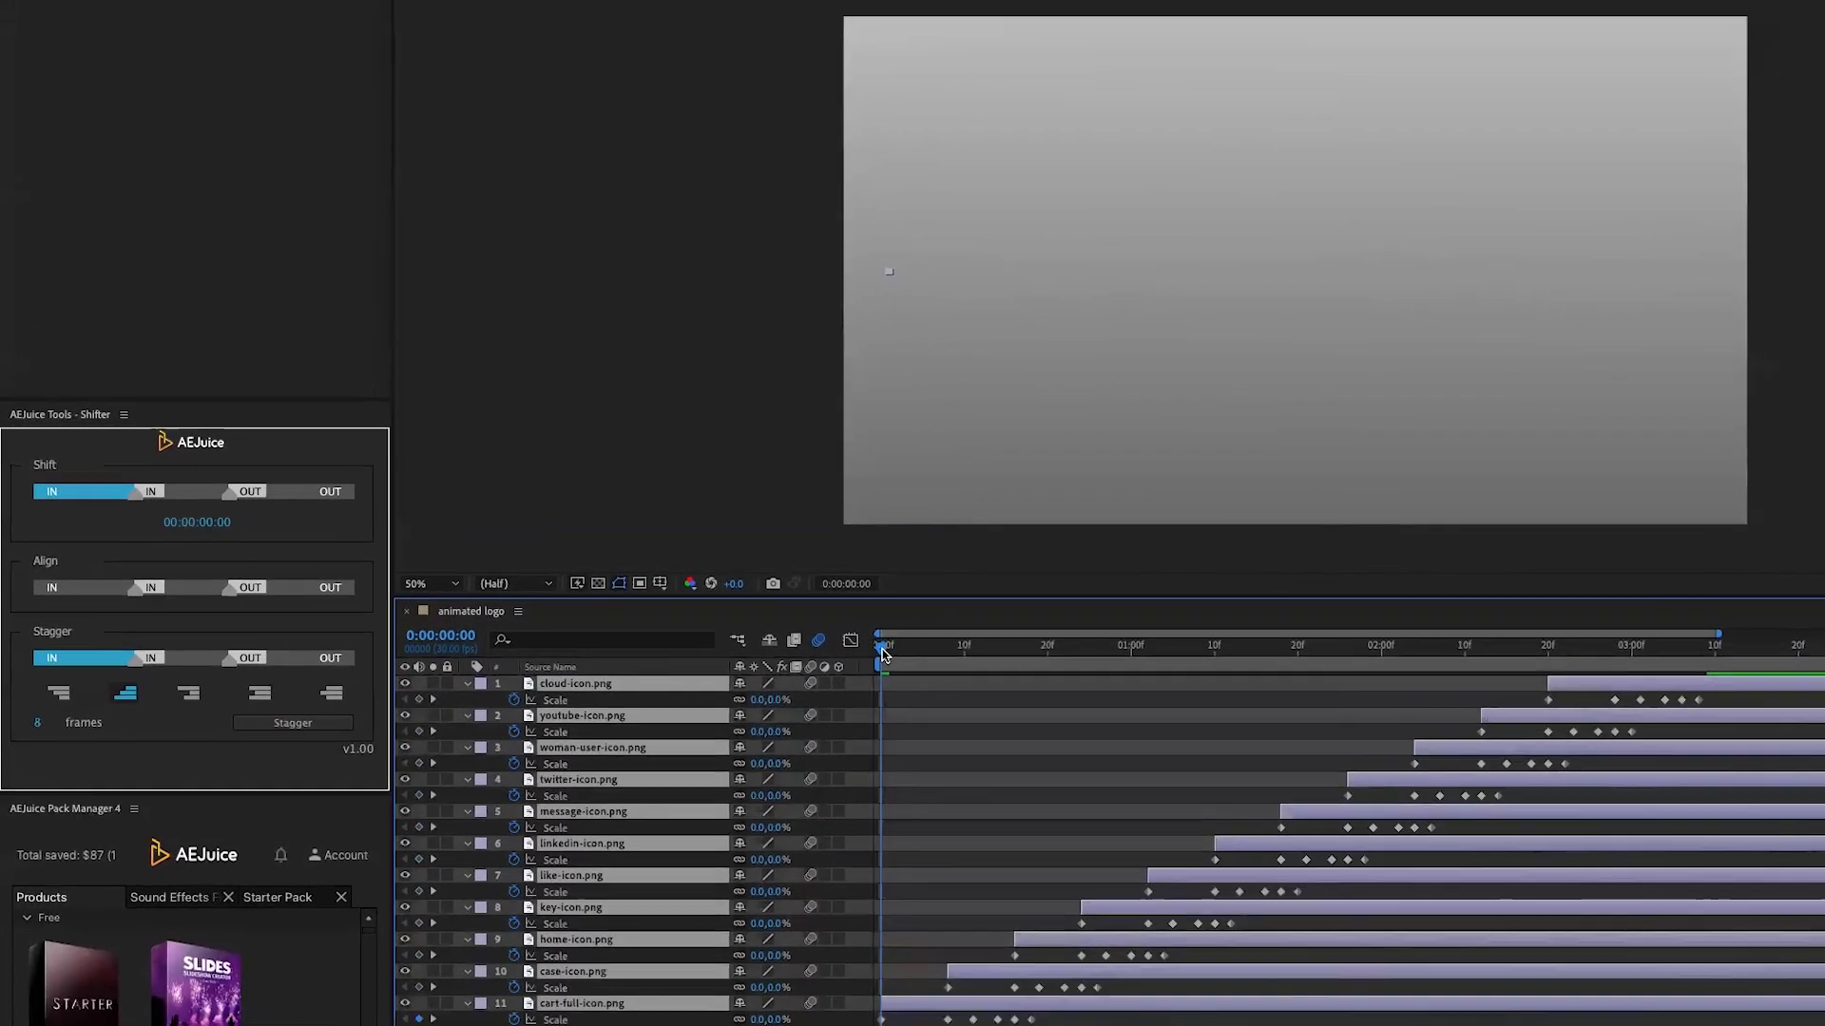
key("space")
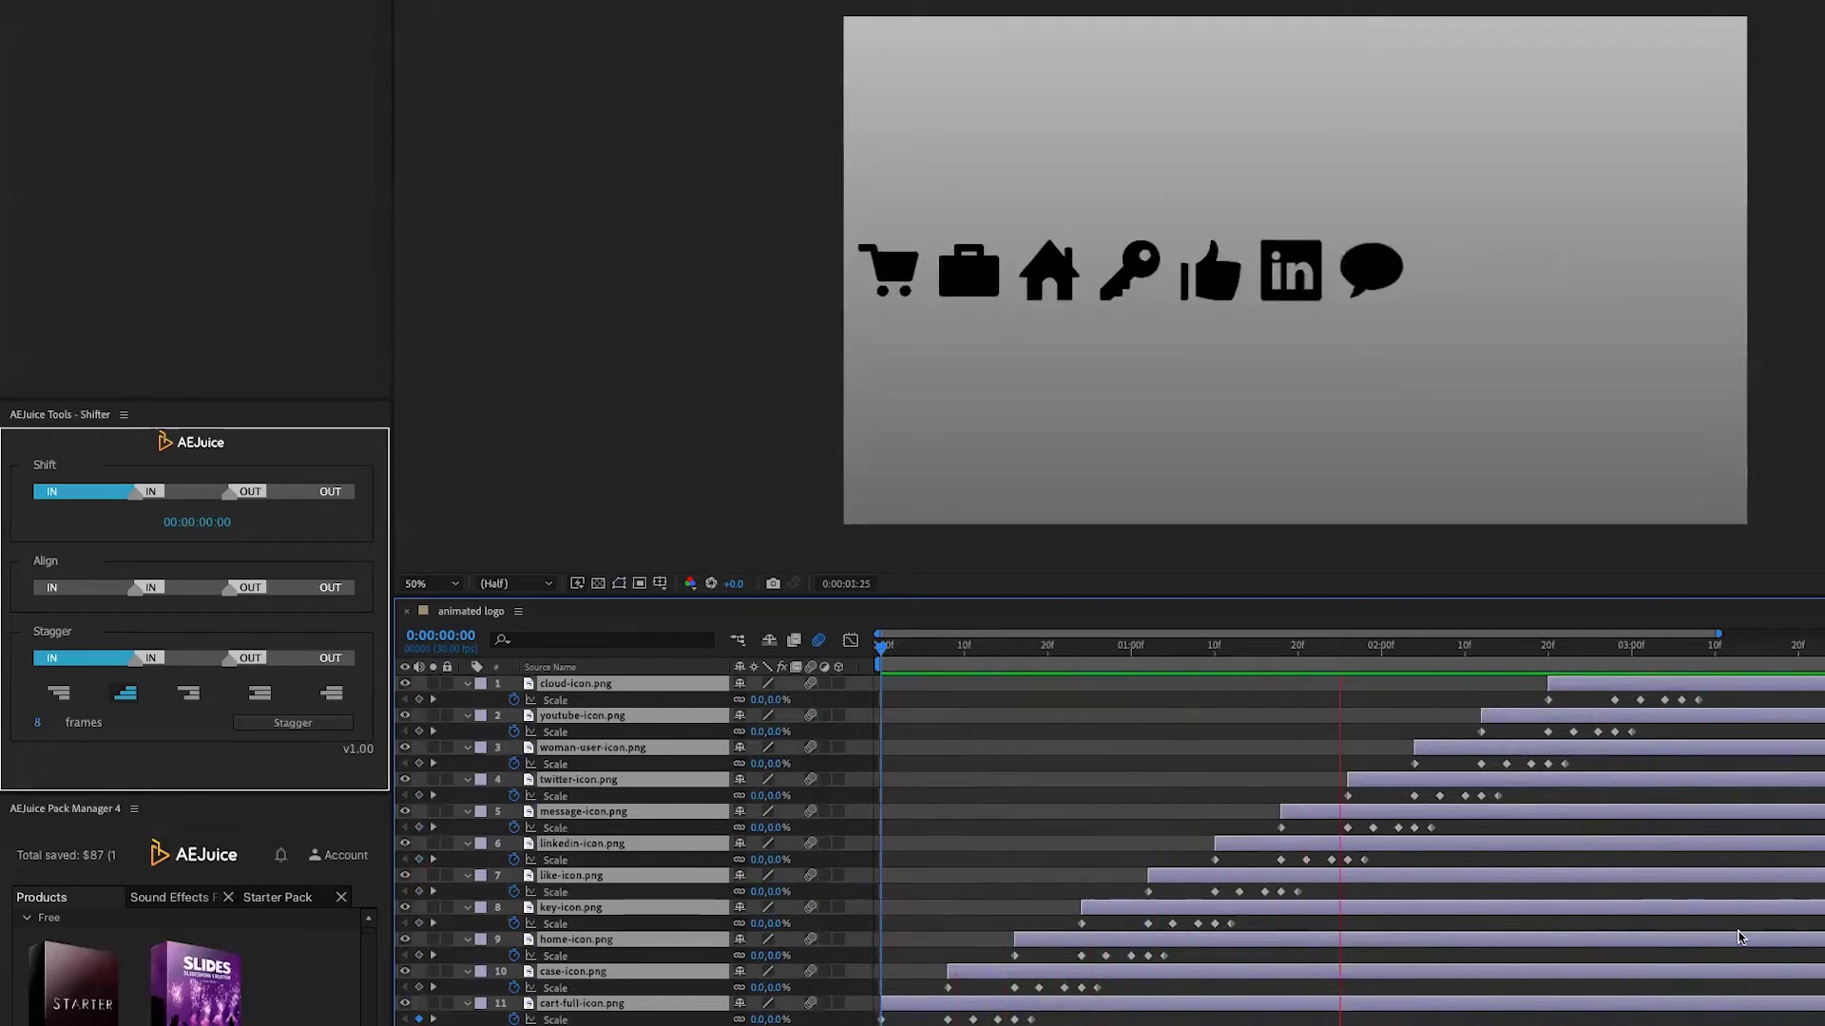
key("ctrl+z")
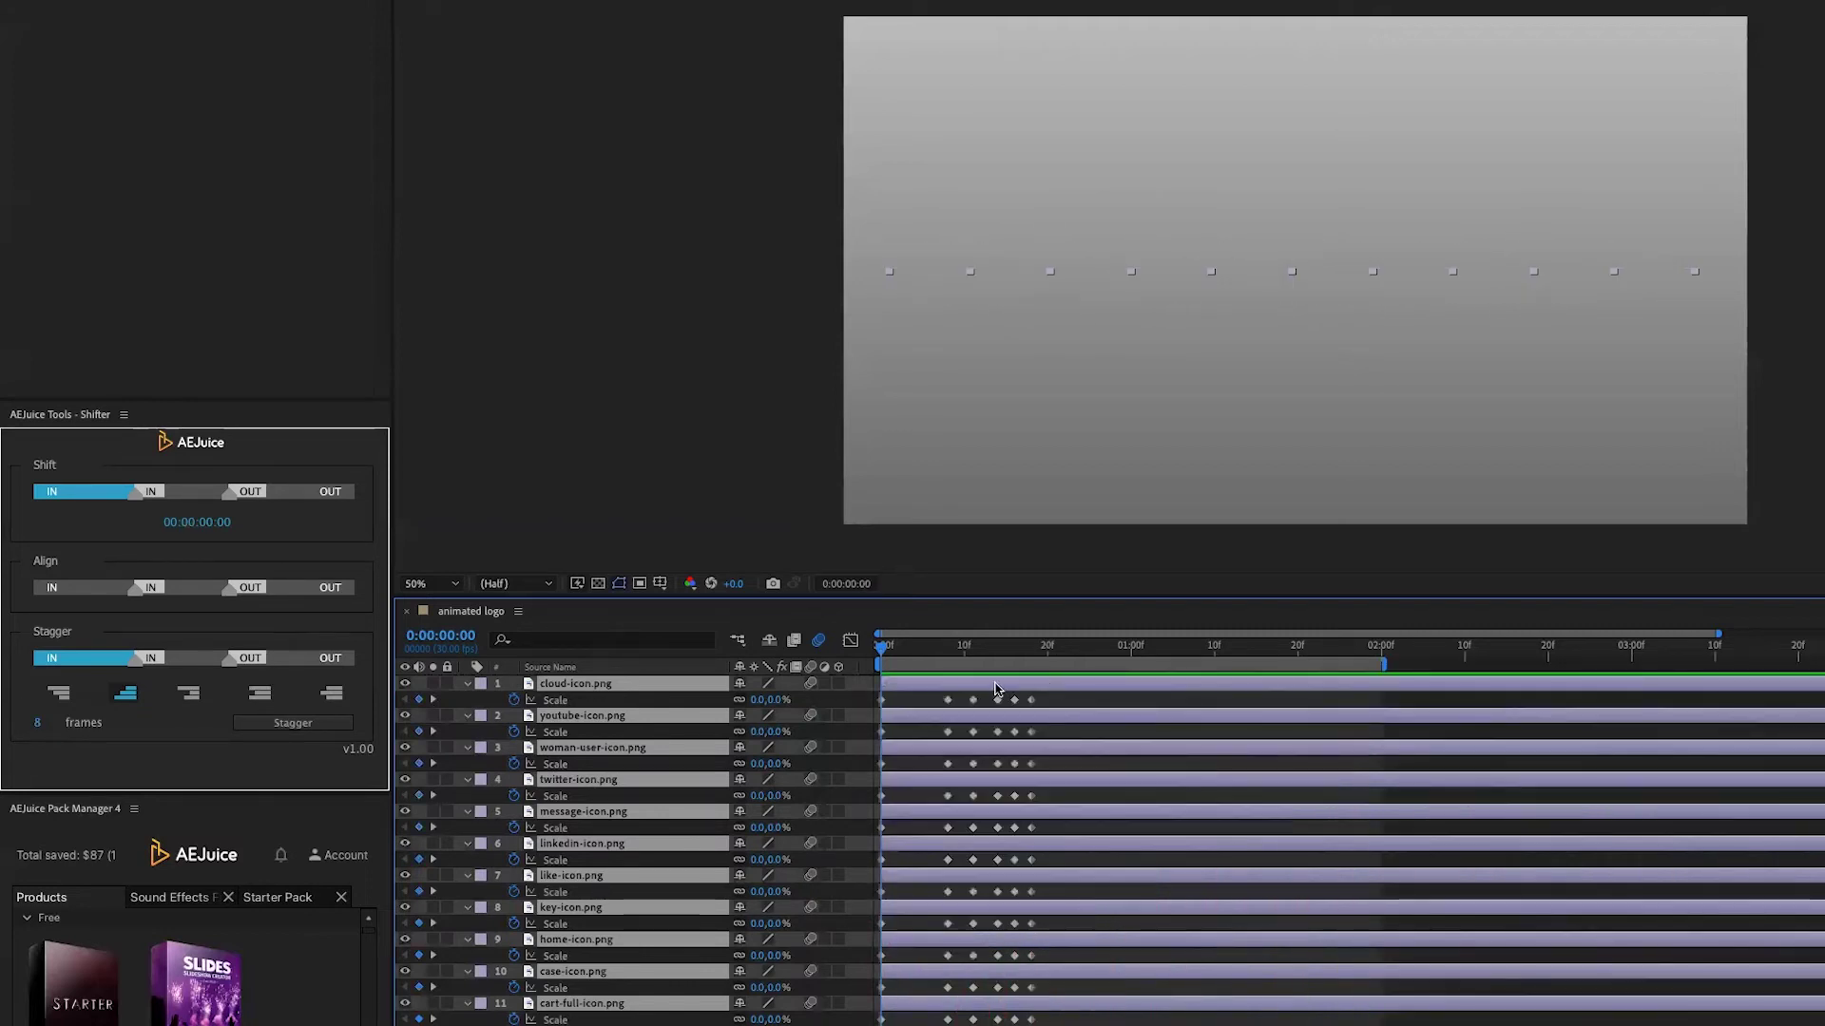
- Make the case-icon layer start at frame 8
left_click(570, 971)
left_click(484, 635)
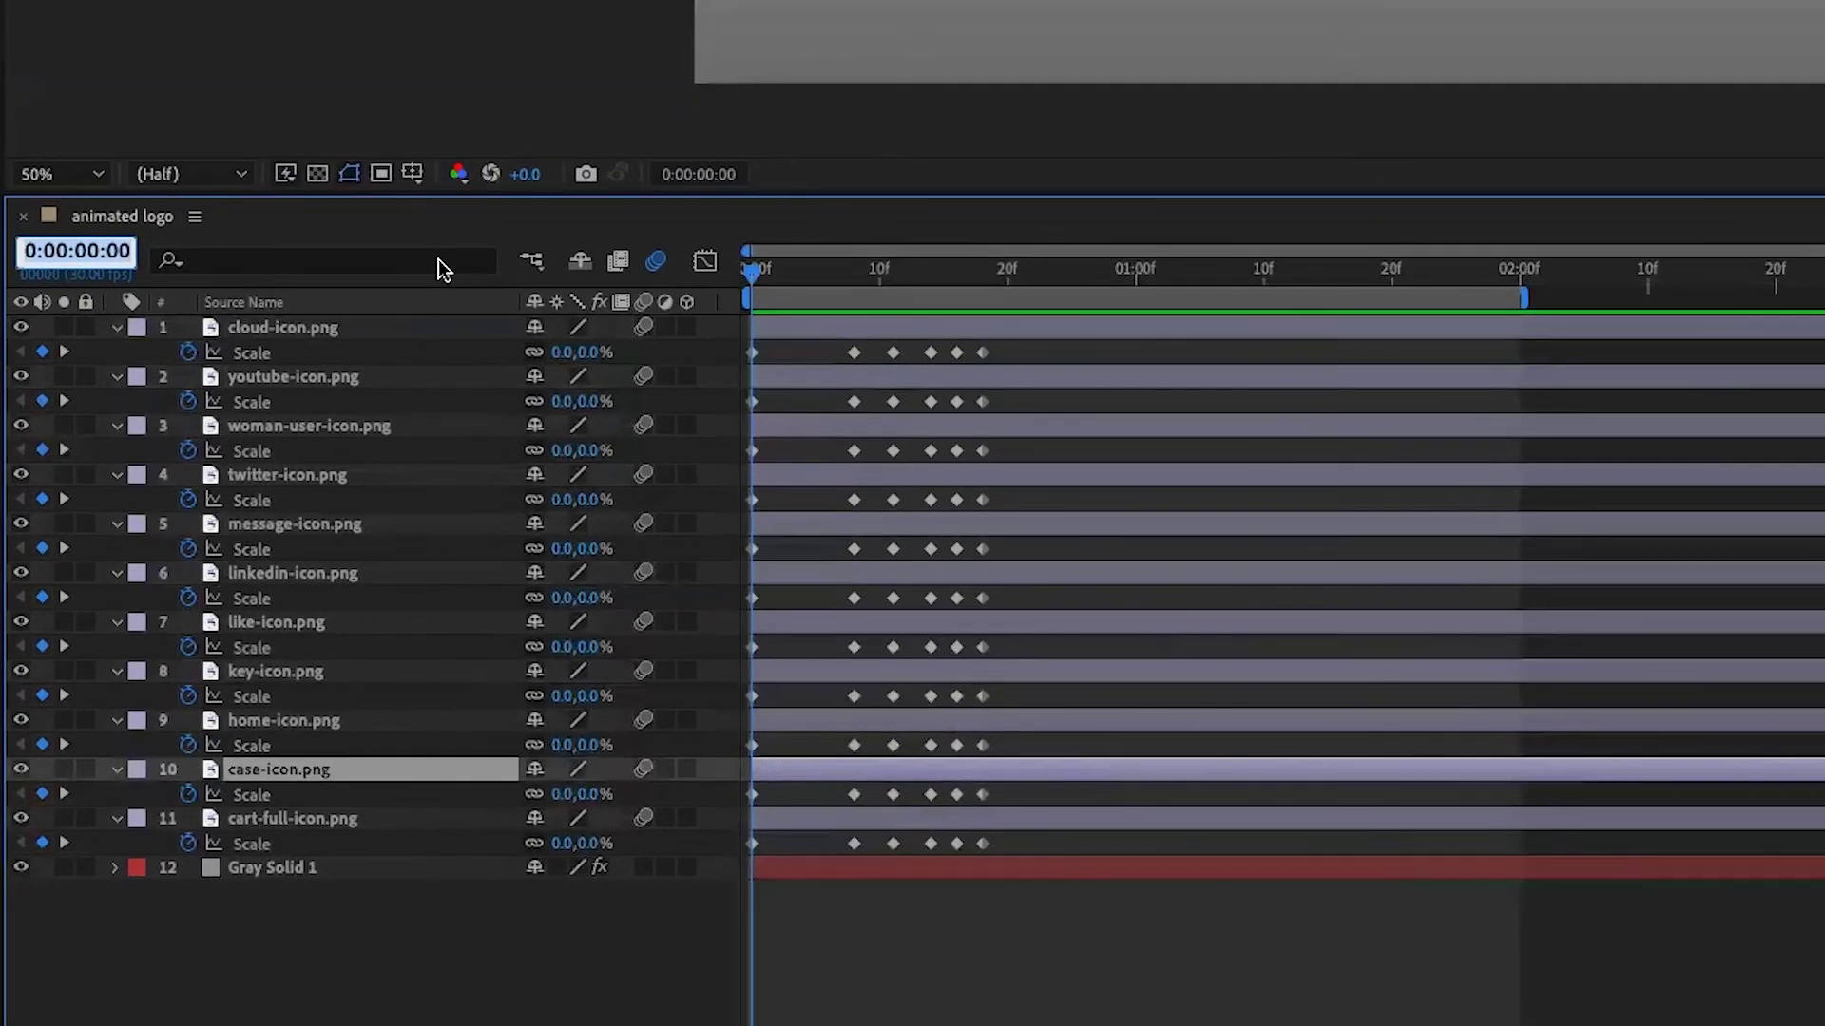
type("+8")
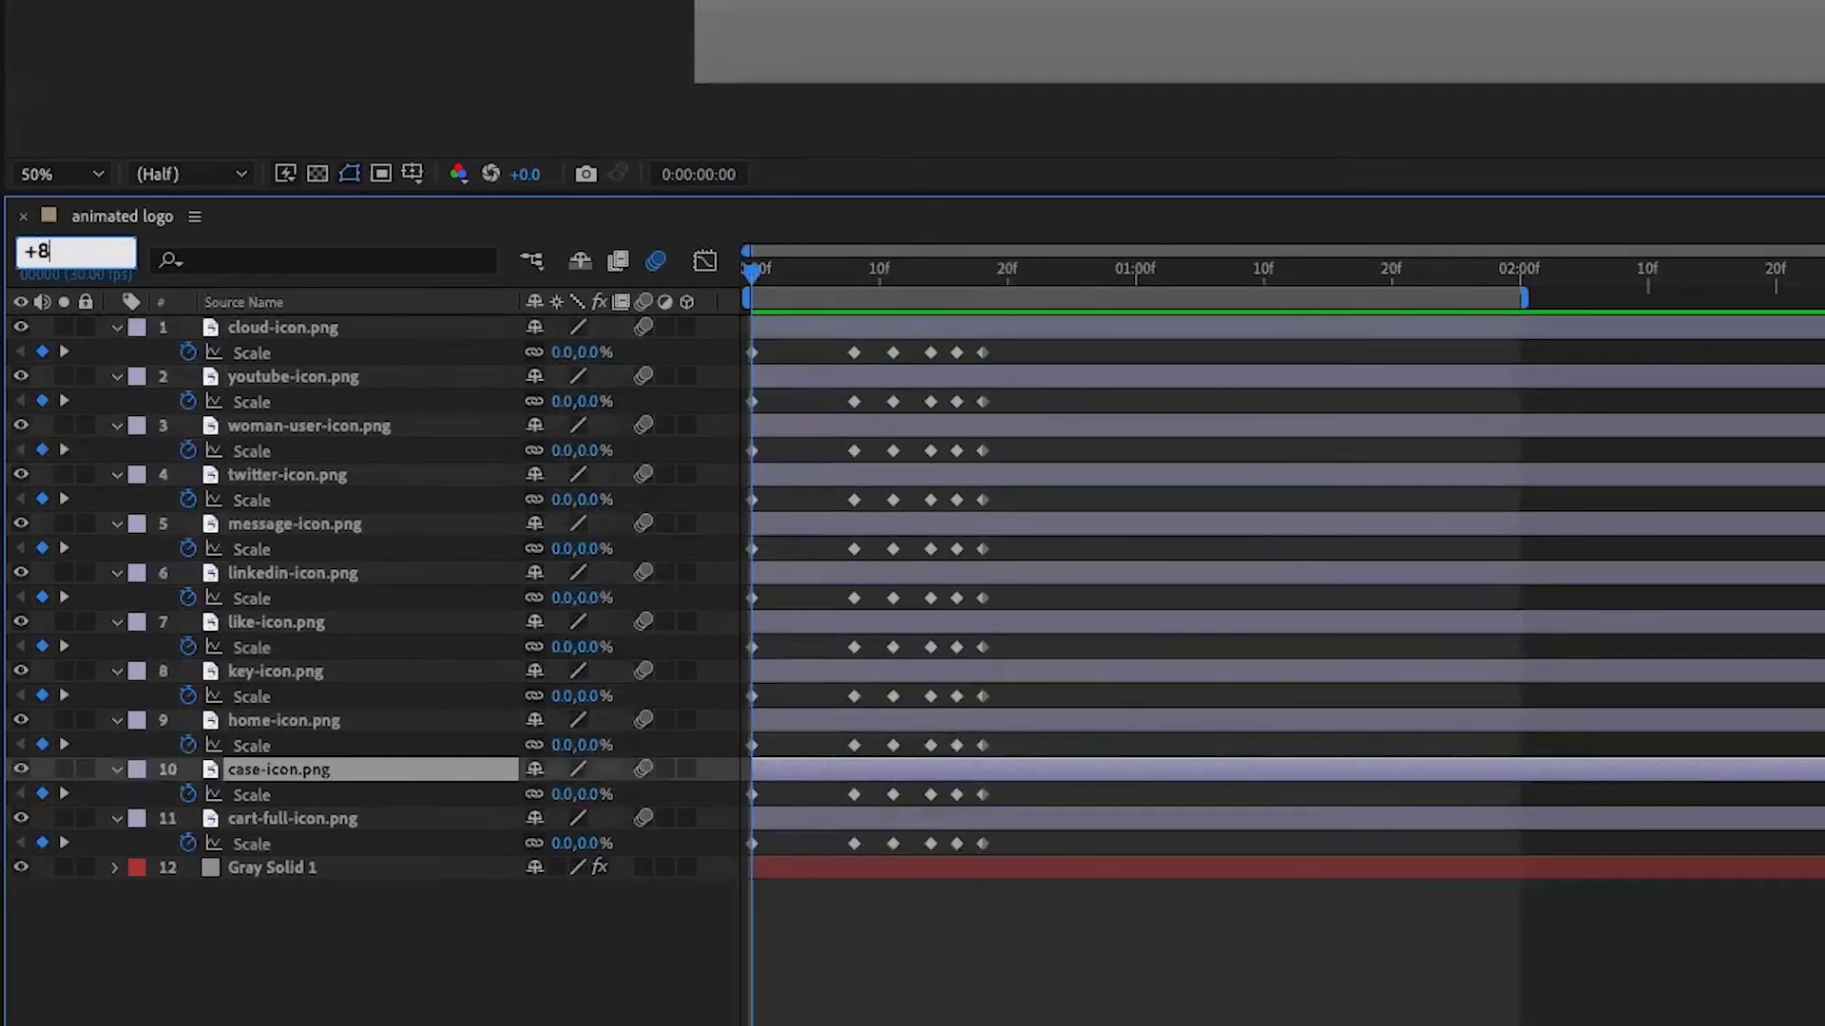
key("Return")
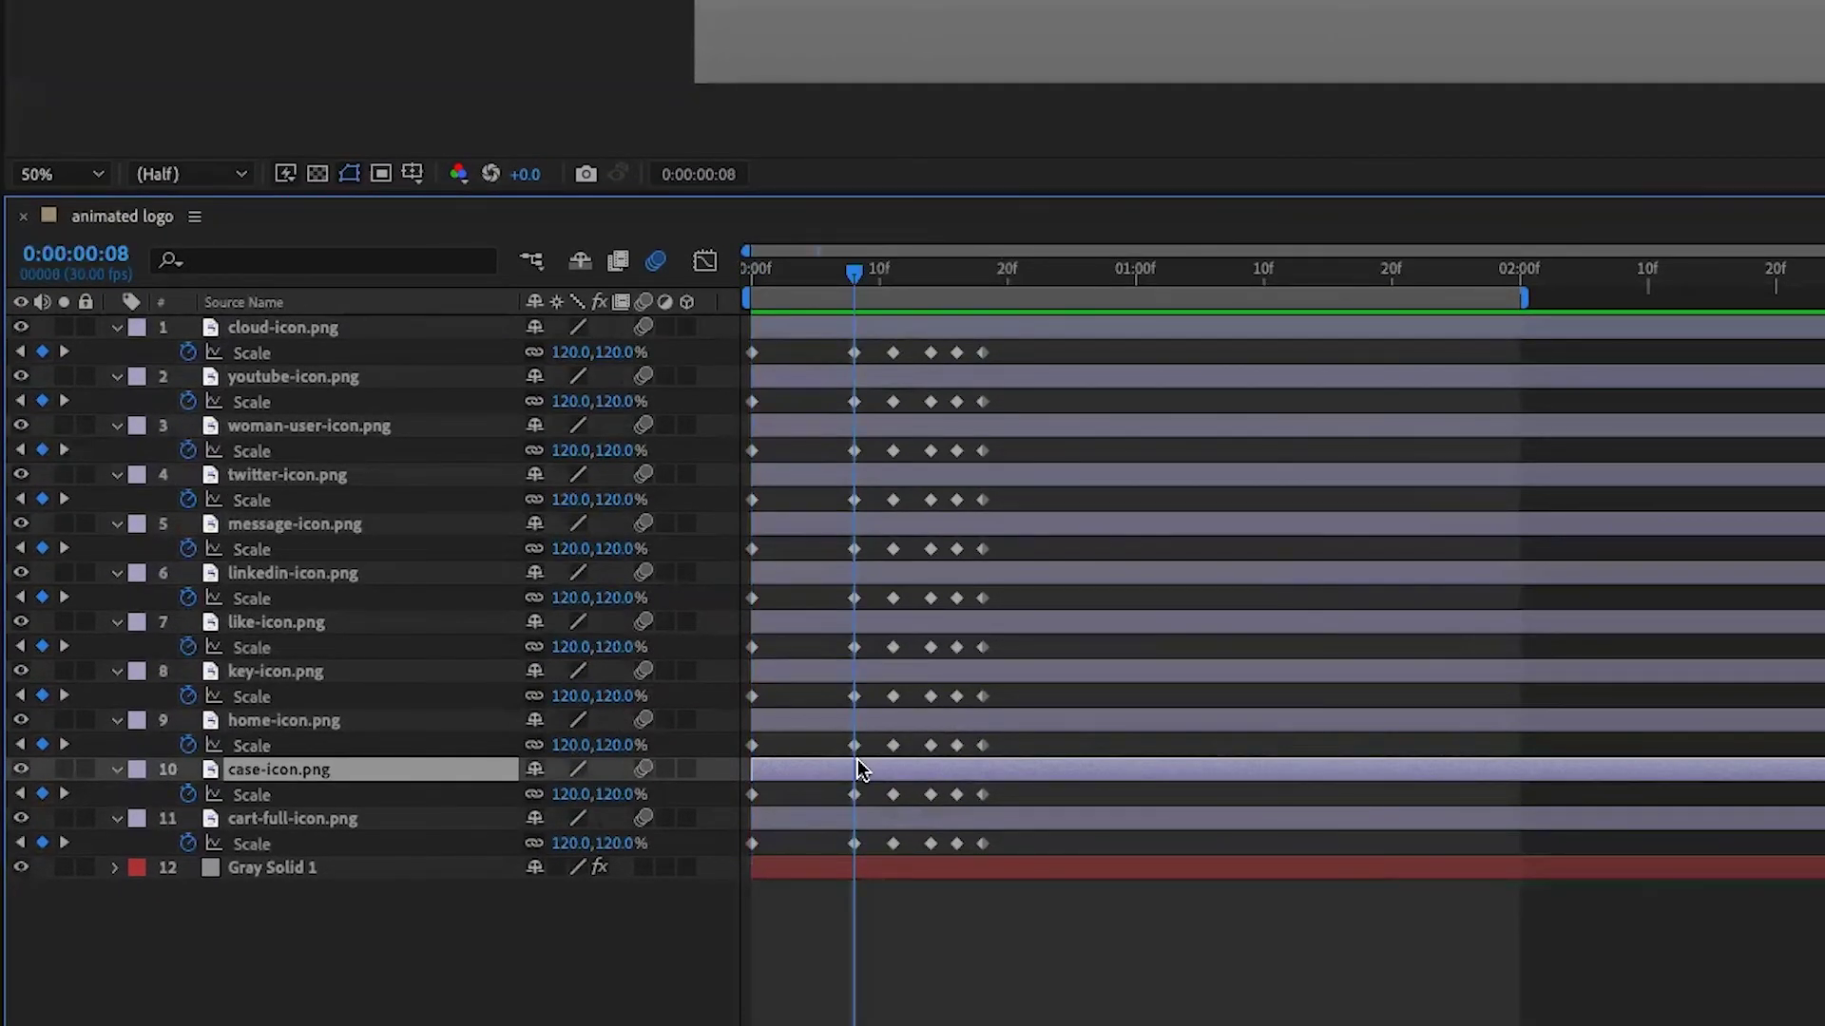
key("bracketleft")
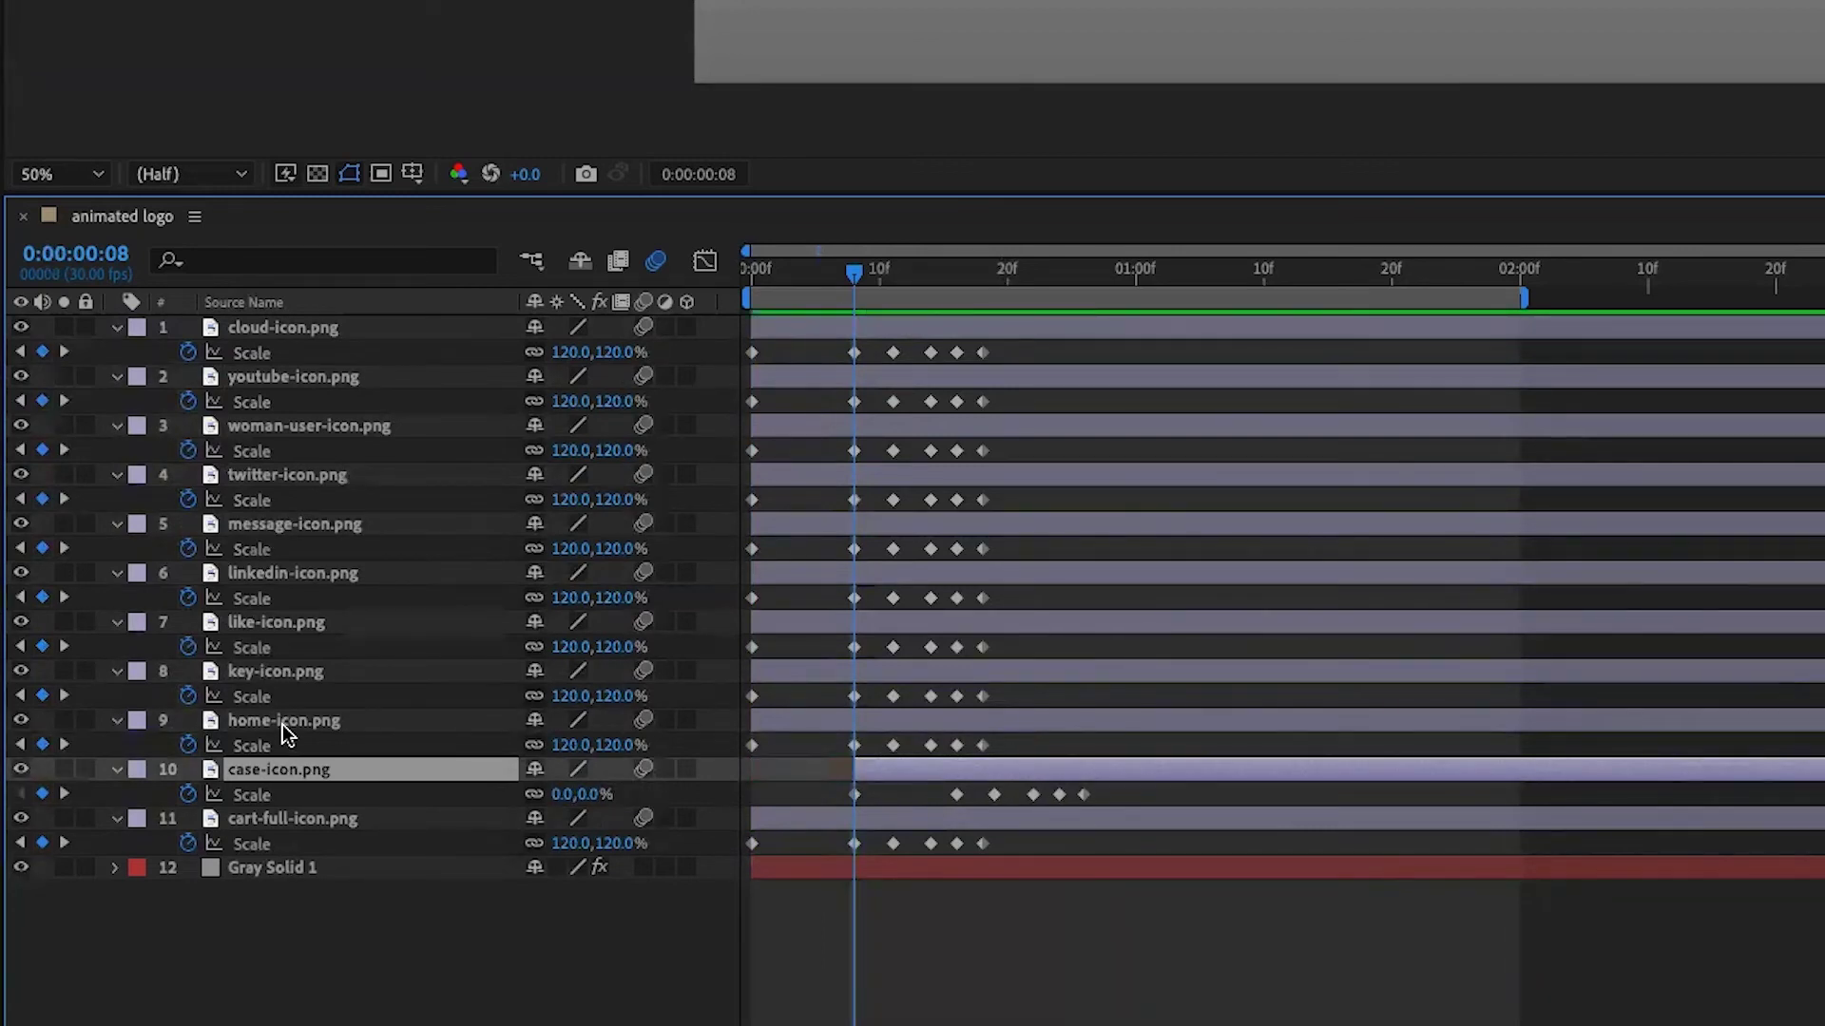
- Move the home-icon layer's in-point to frame 16
left_click(237, 724)
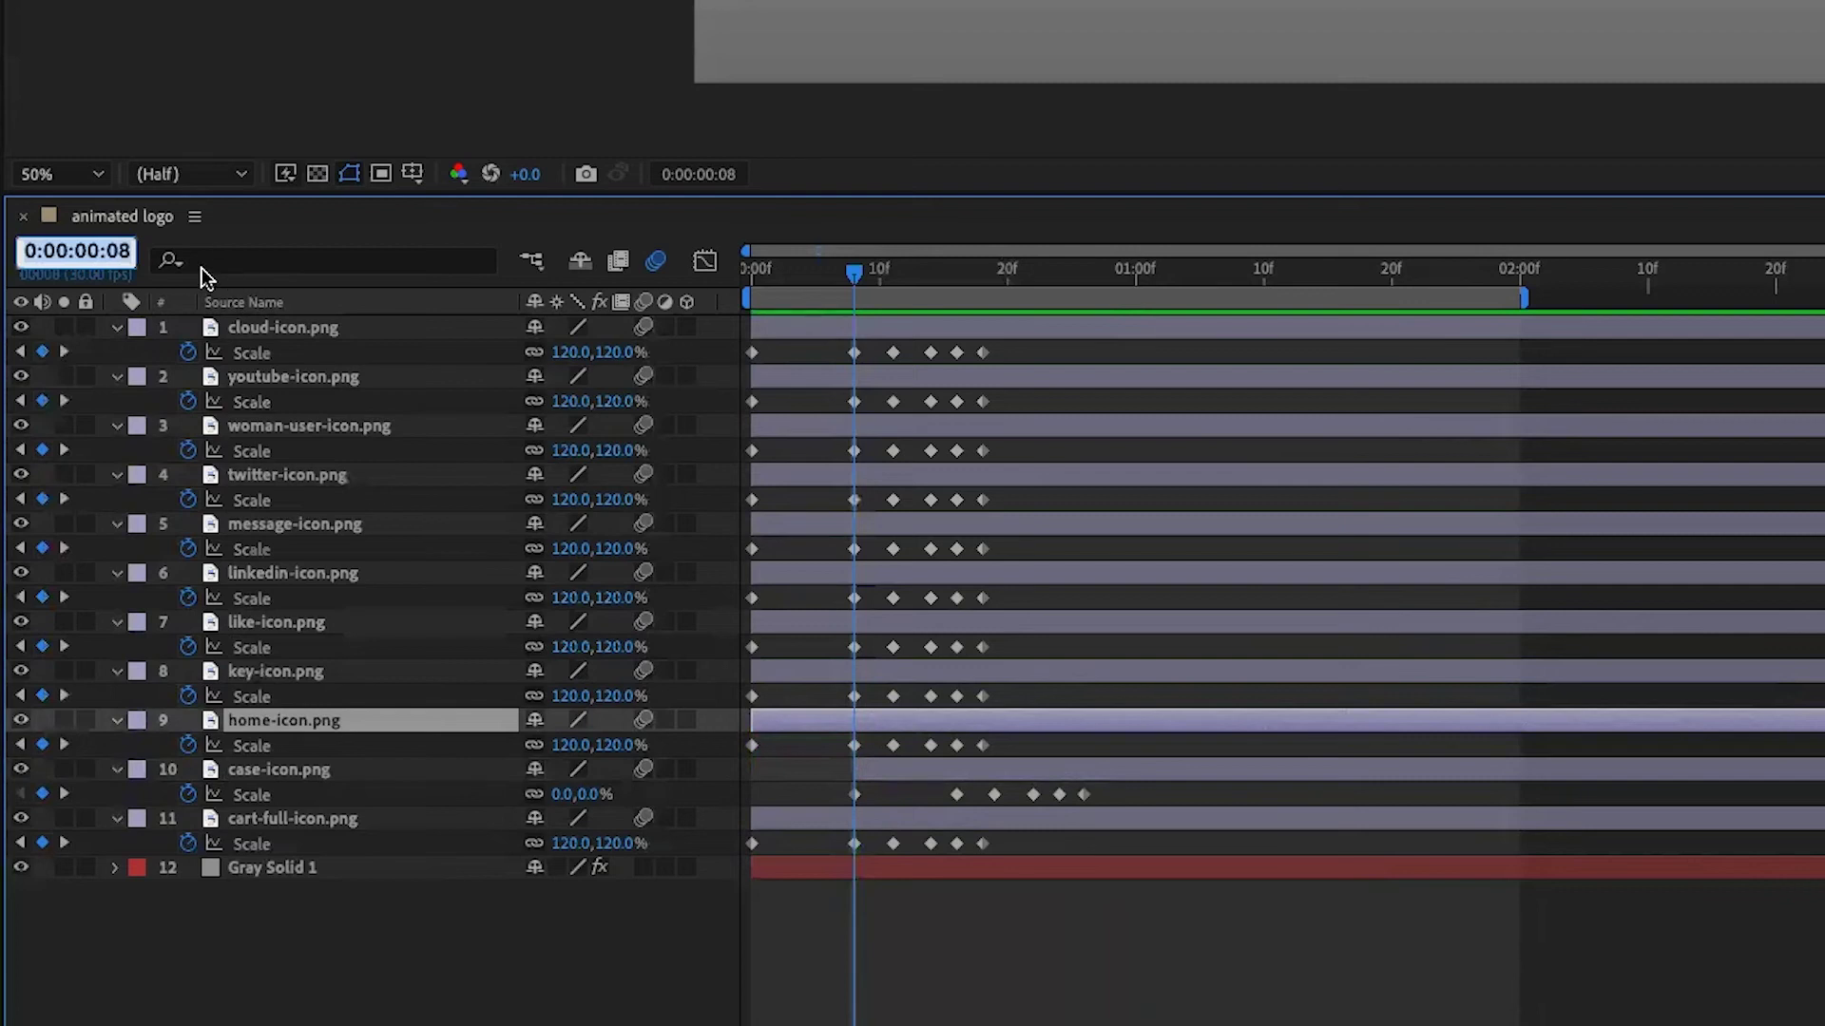
type("16")
key("Return")
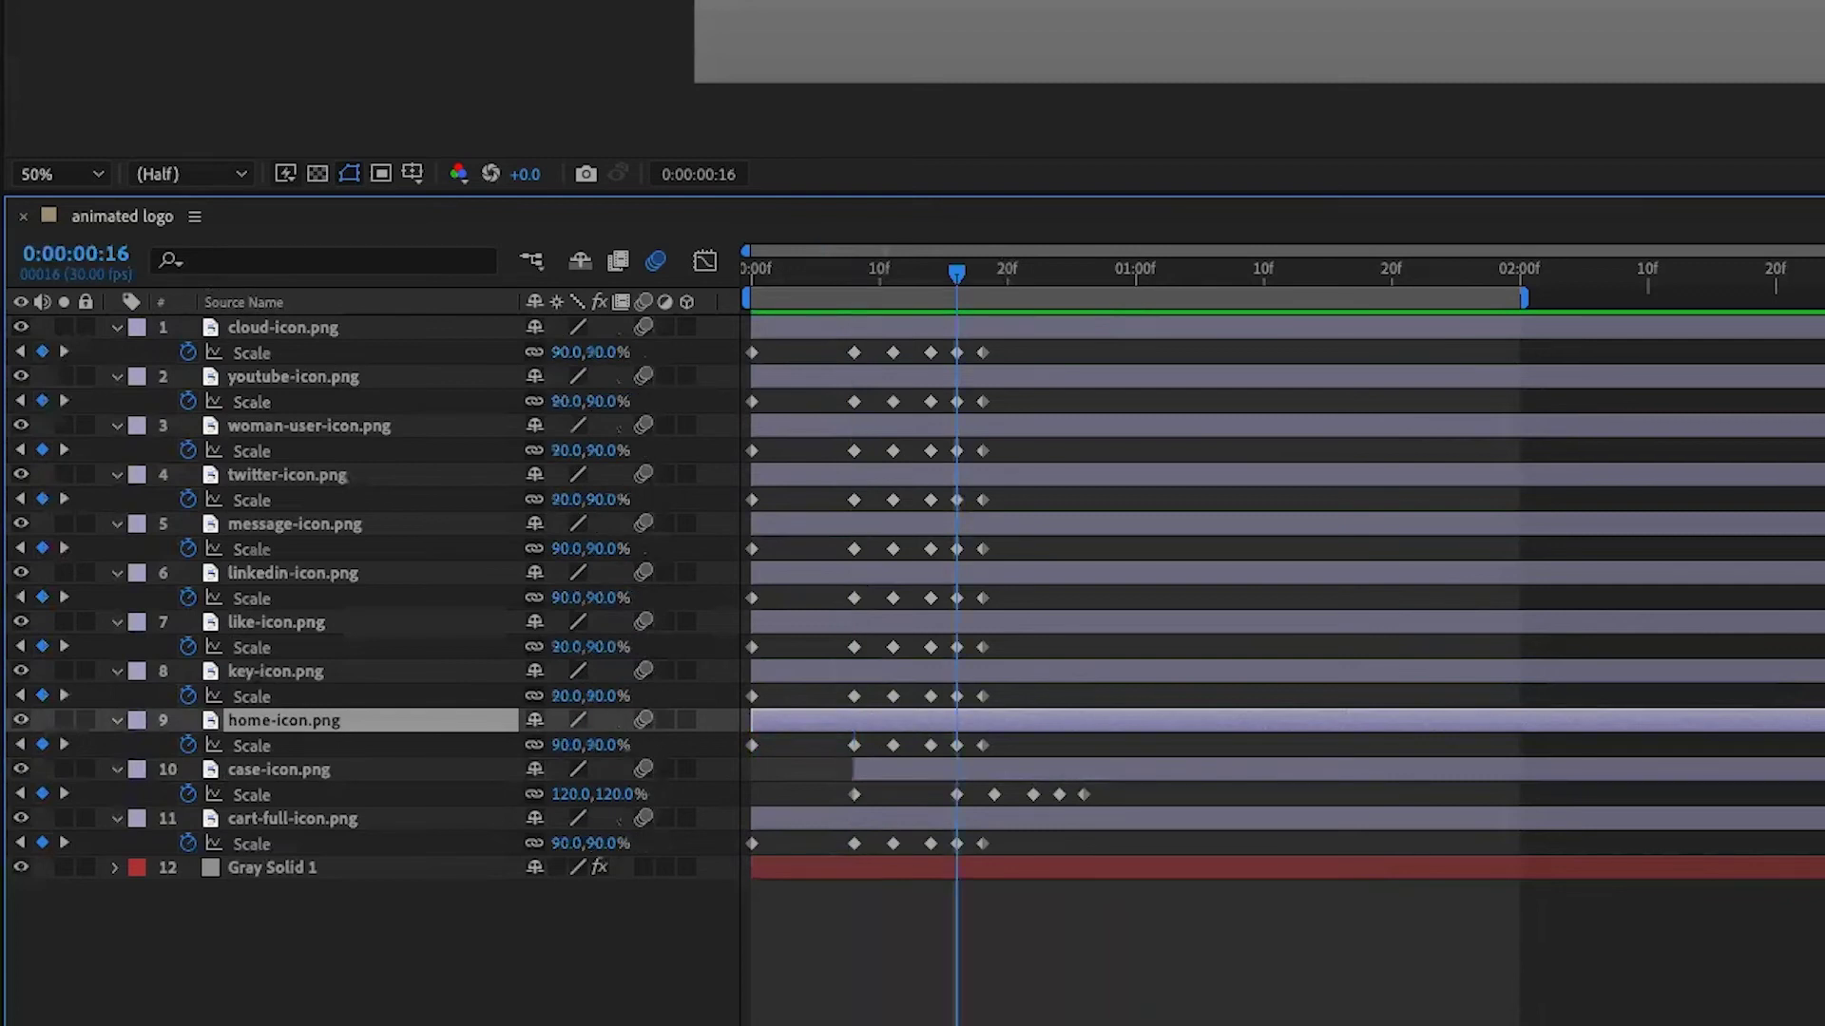
key("bracketleft")
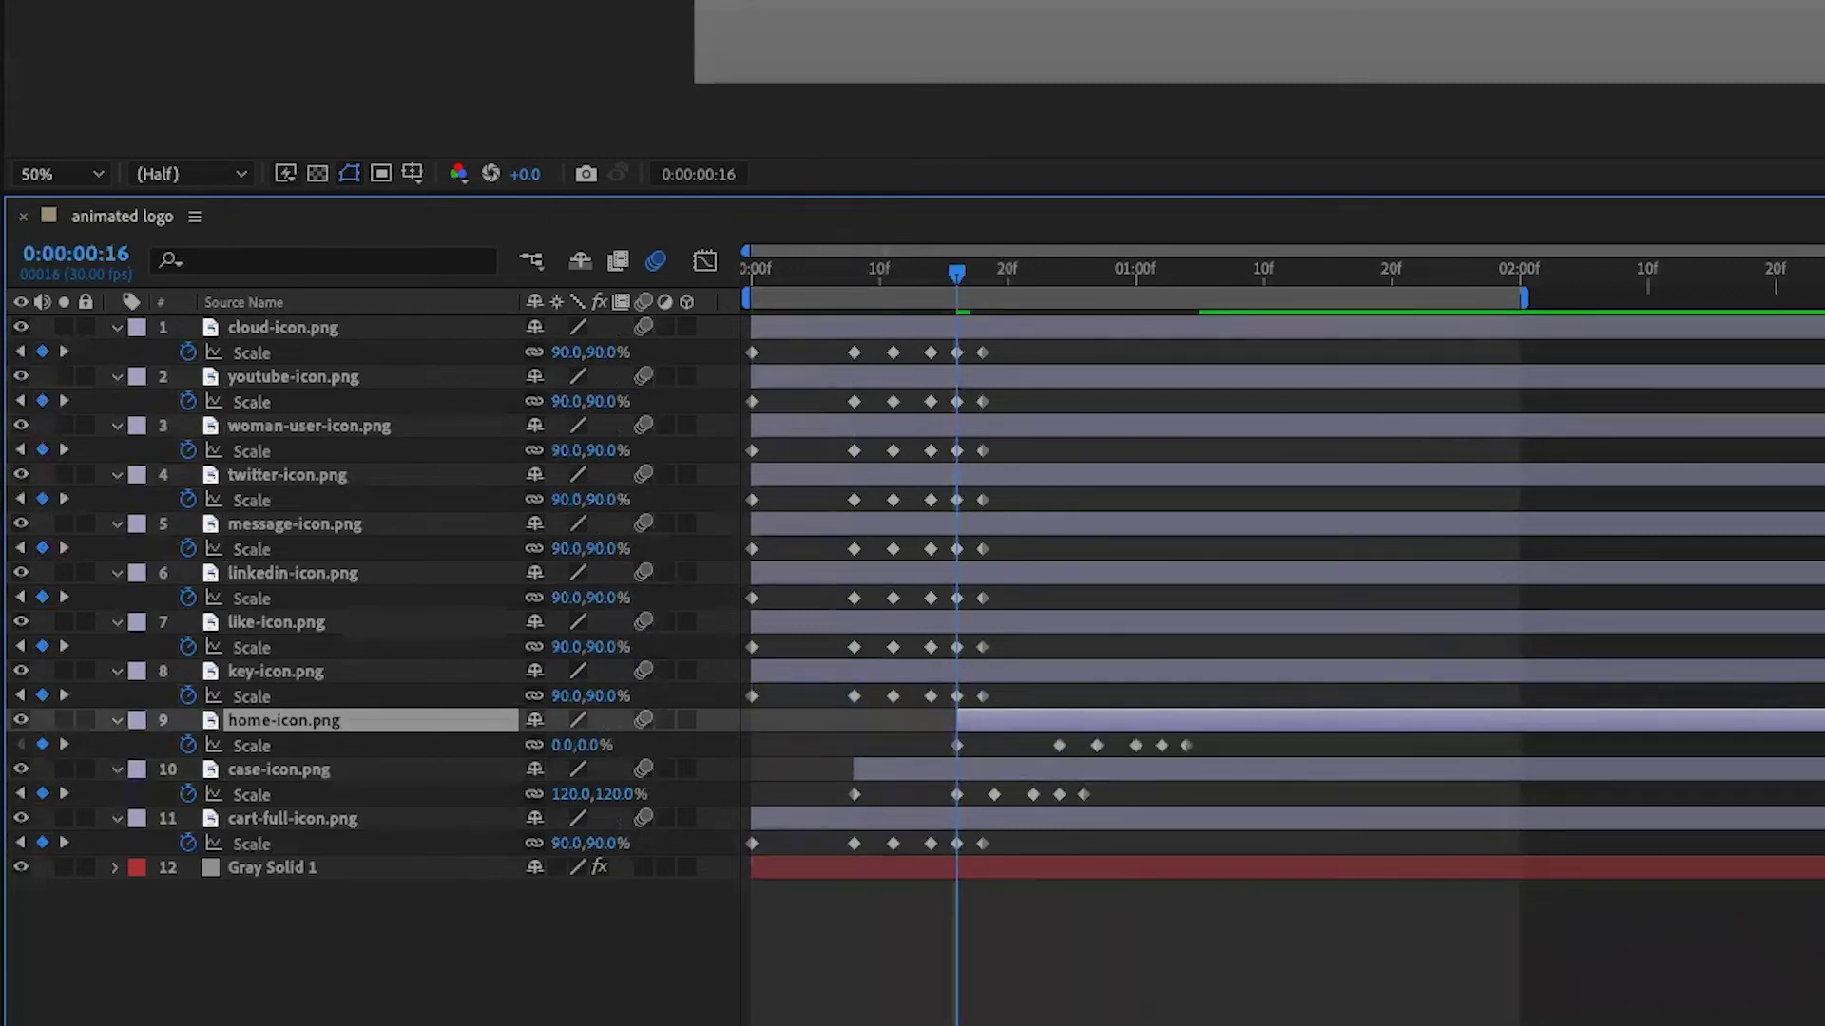
- Start the key-icon layer at frame 24, then undo that change
left_click(317, 669)
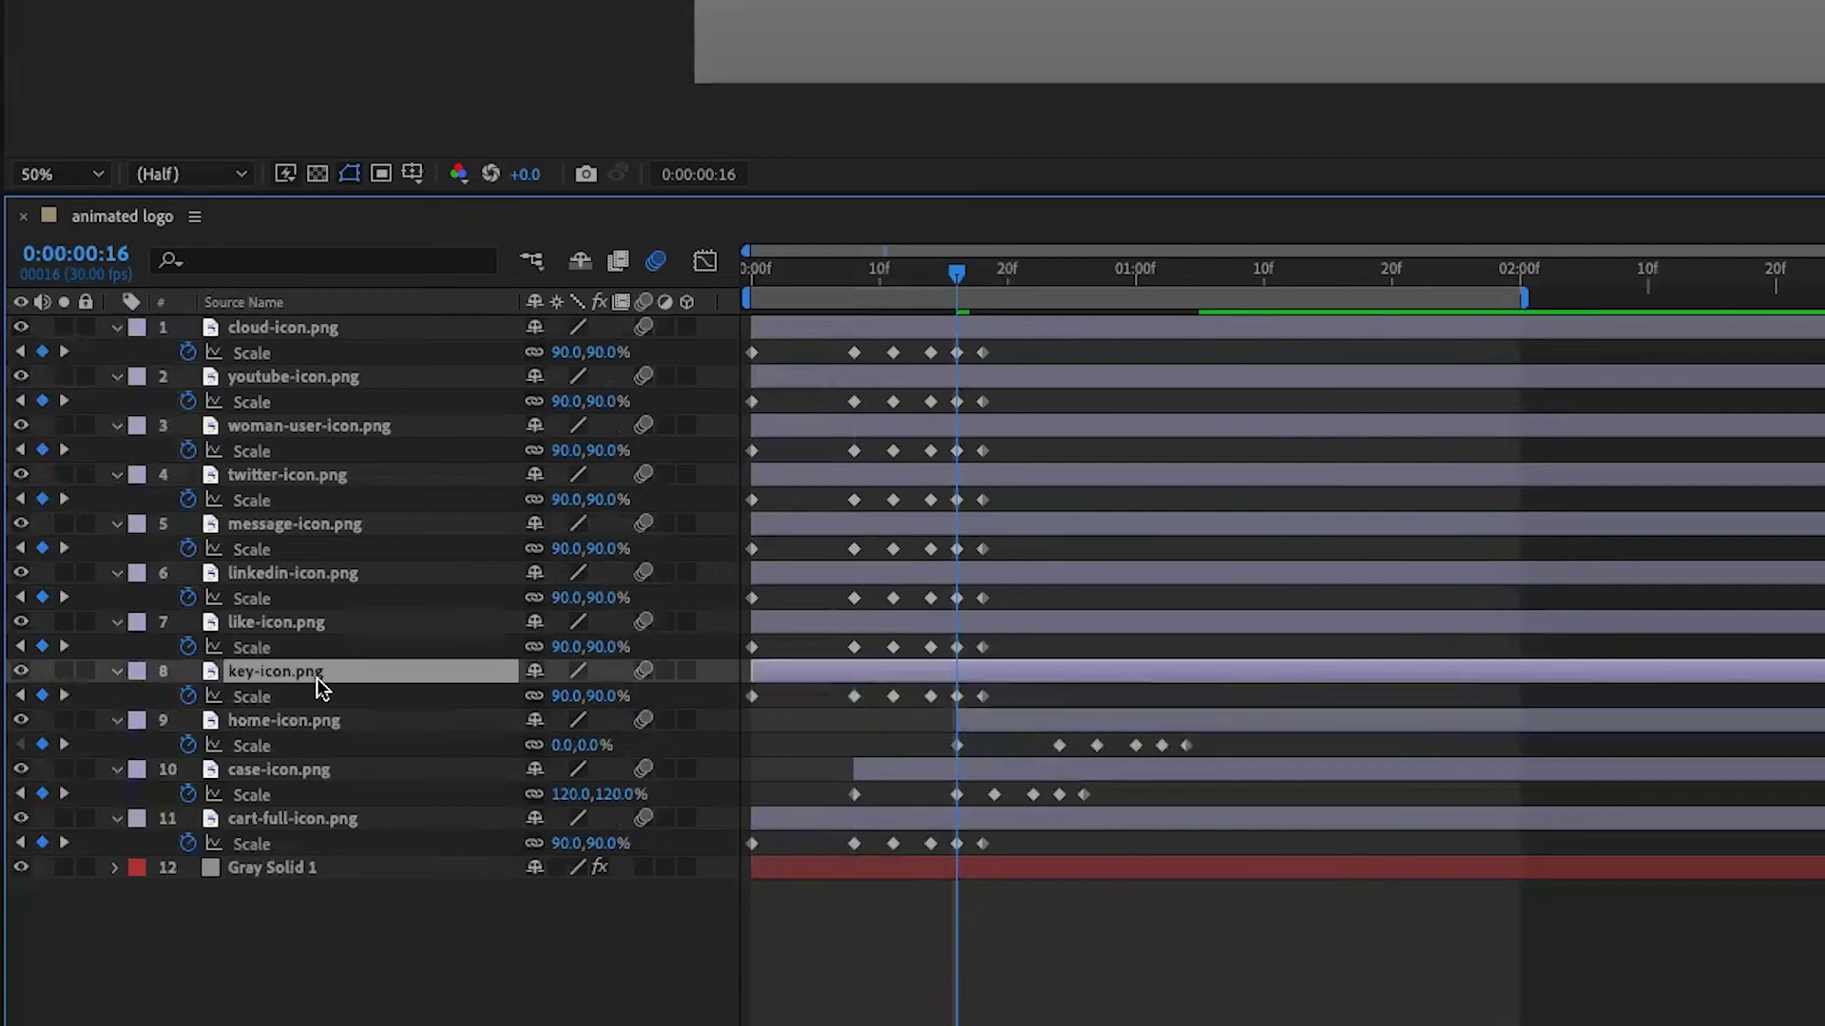
left_click(95, 249)
type("24")
key("Return")
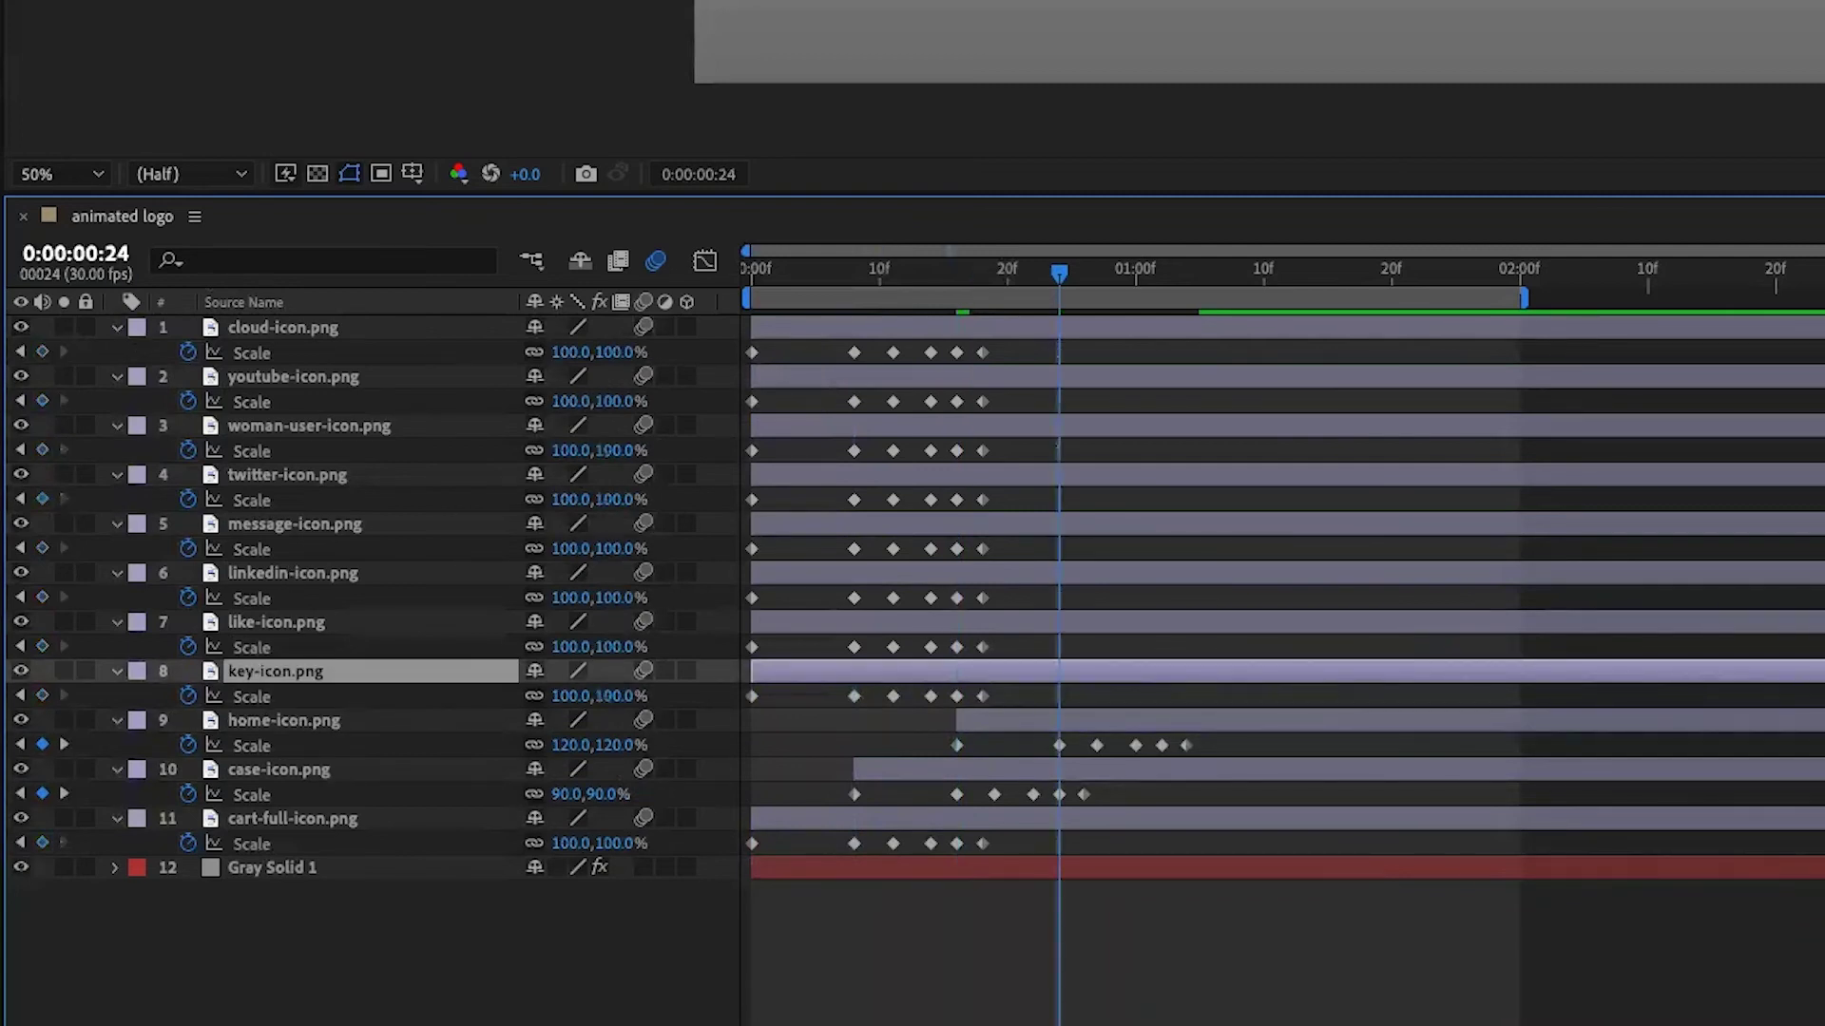
key("bracketleft")
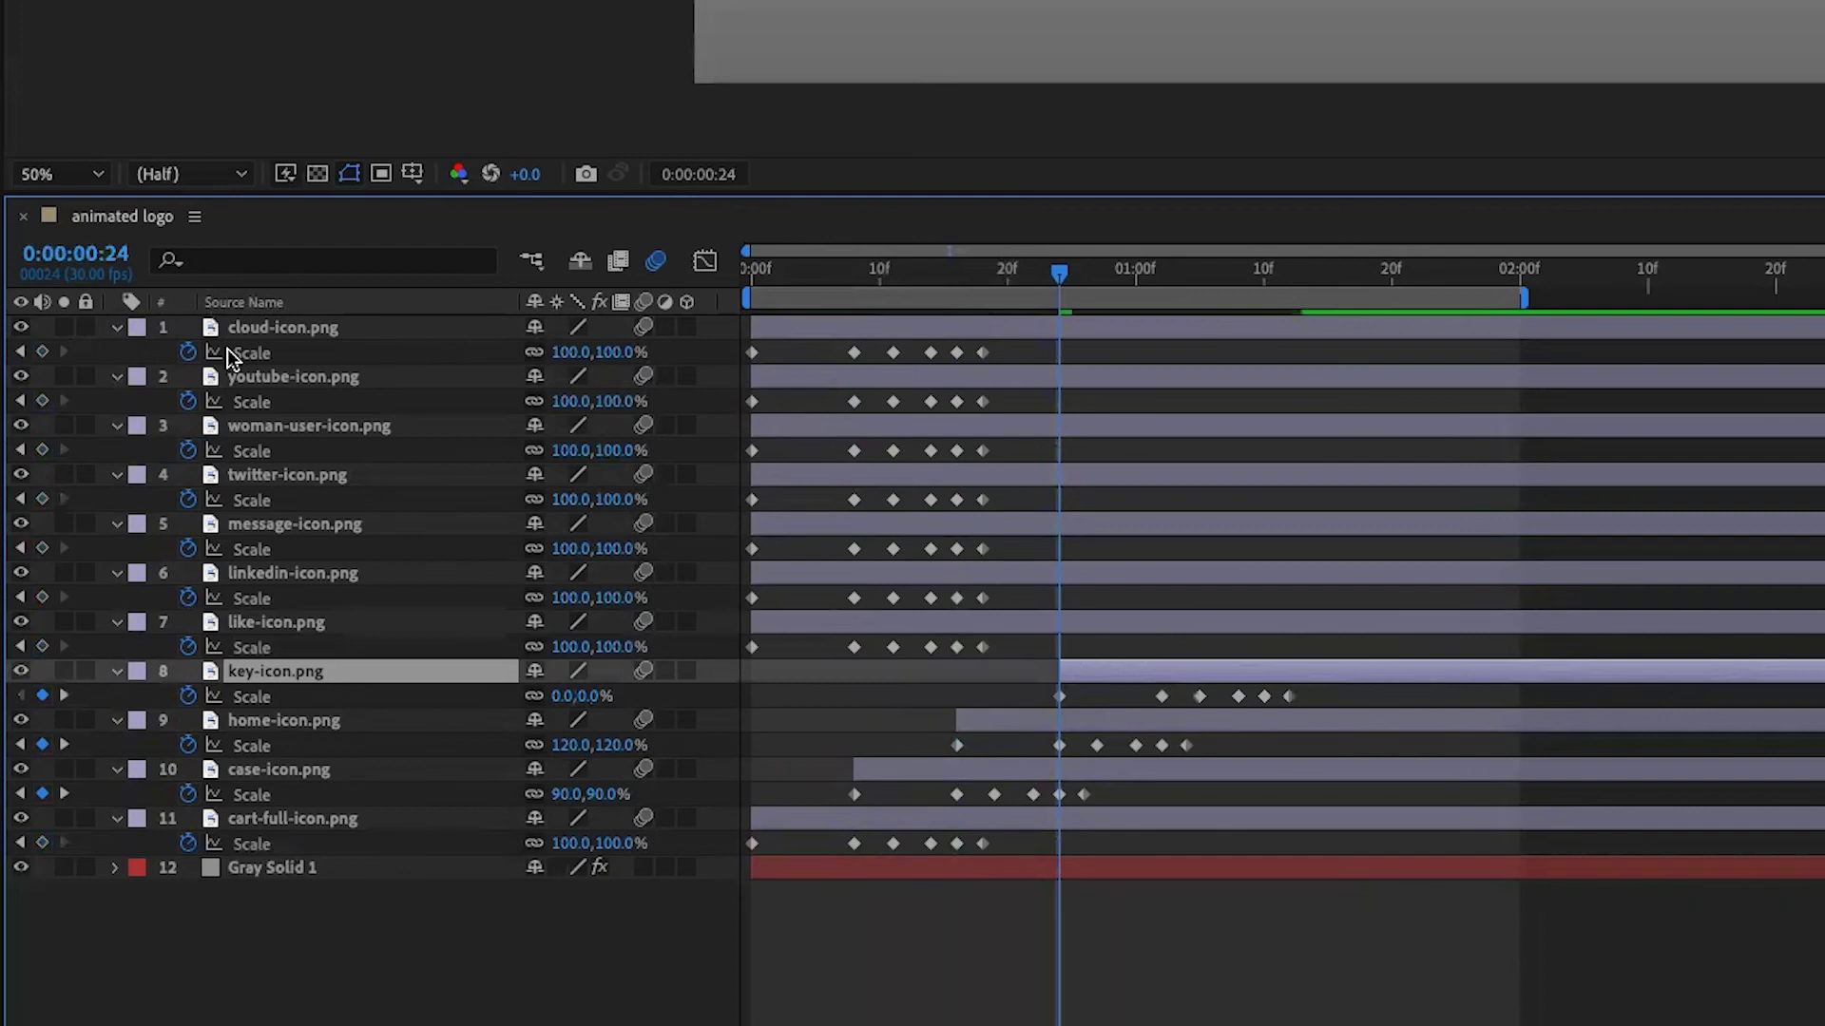
key("ctrl+z")
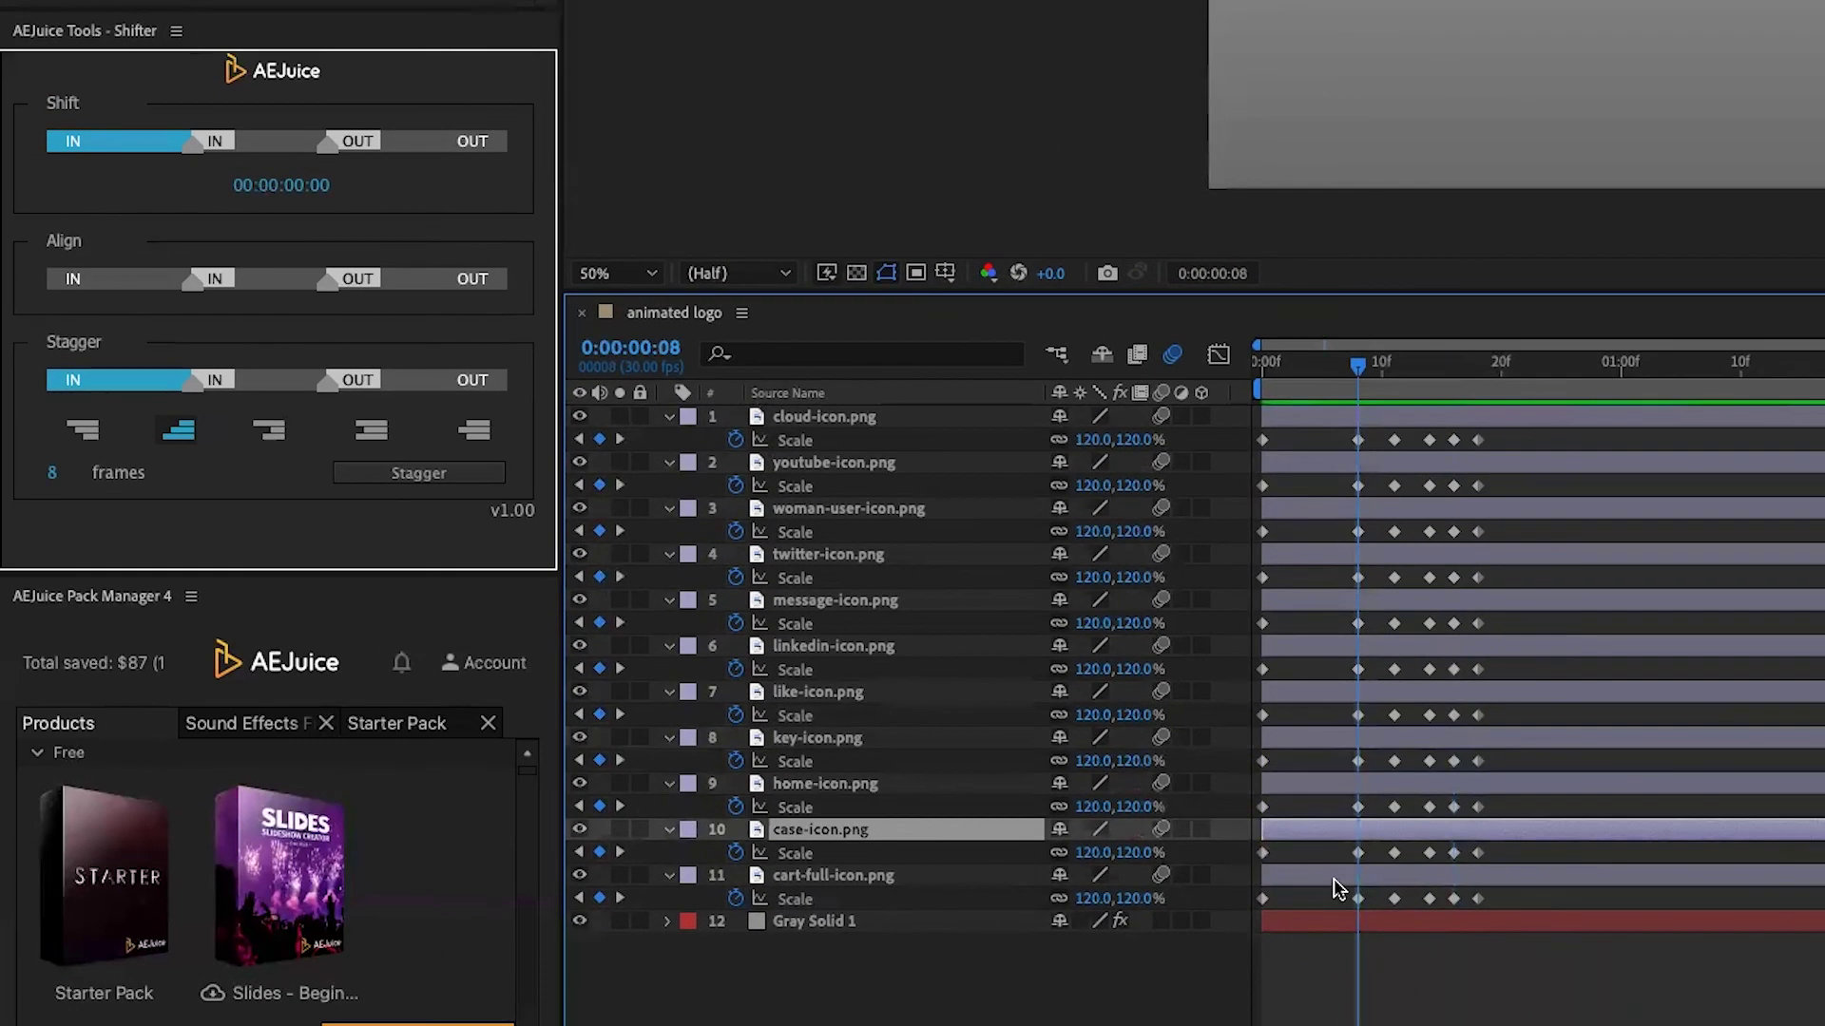
- Select all eleven icon layers, stagger them 8 frames apart with Shifter, and preview
left_click(1110, 855)
left_click(1331, 427, "shift")
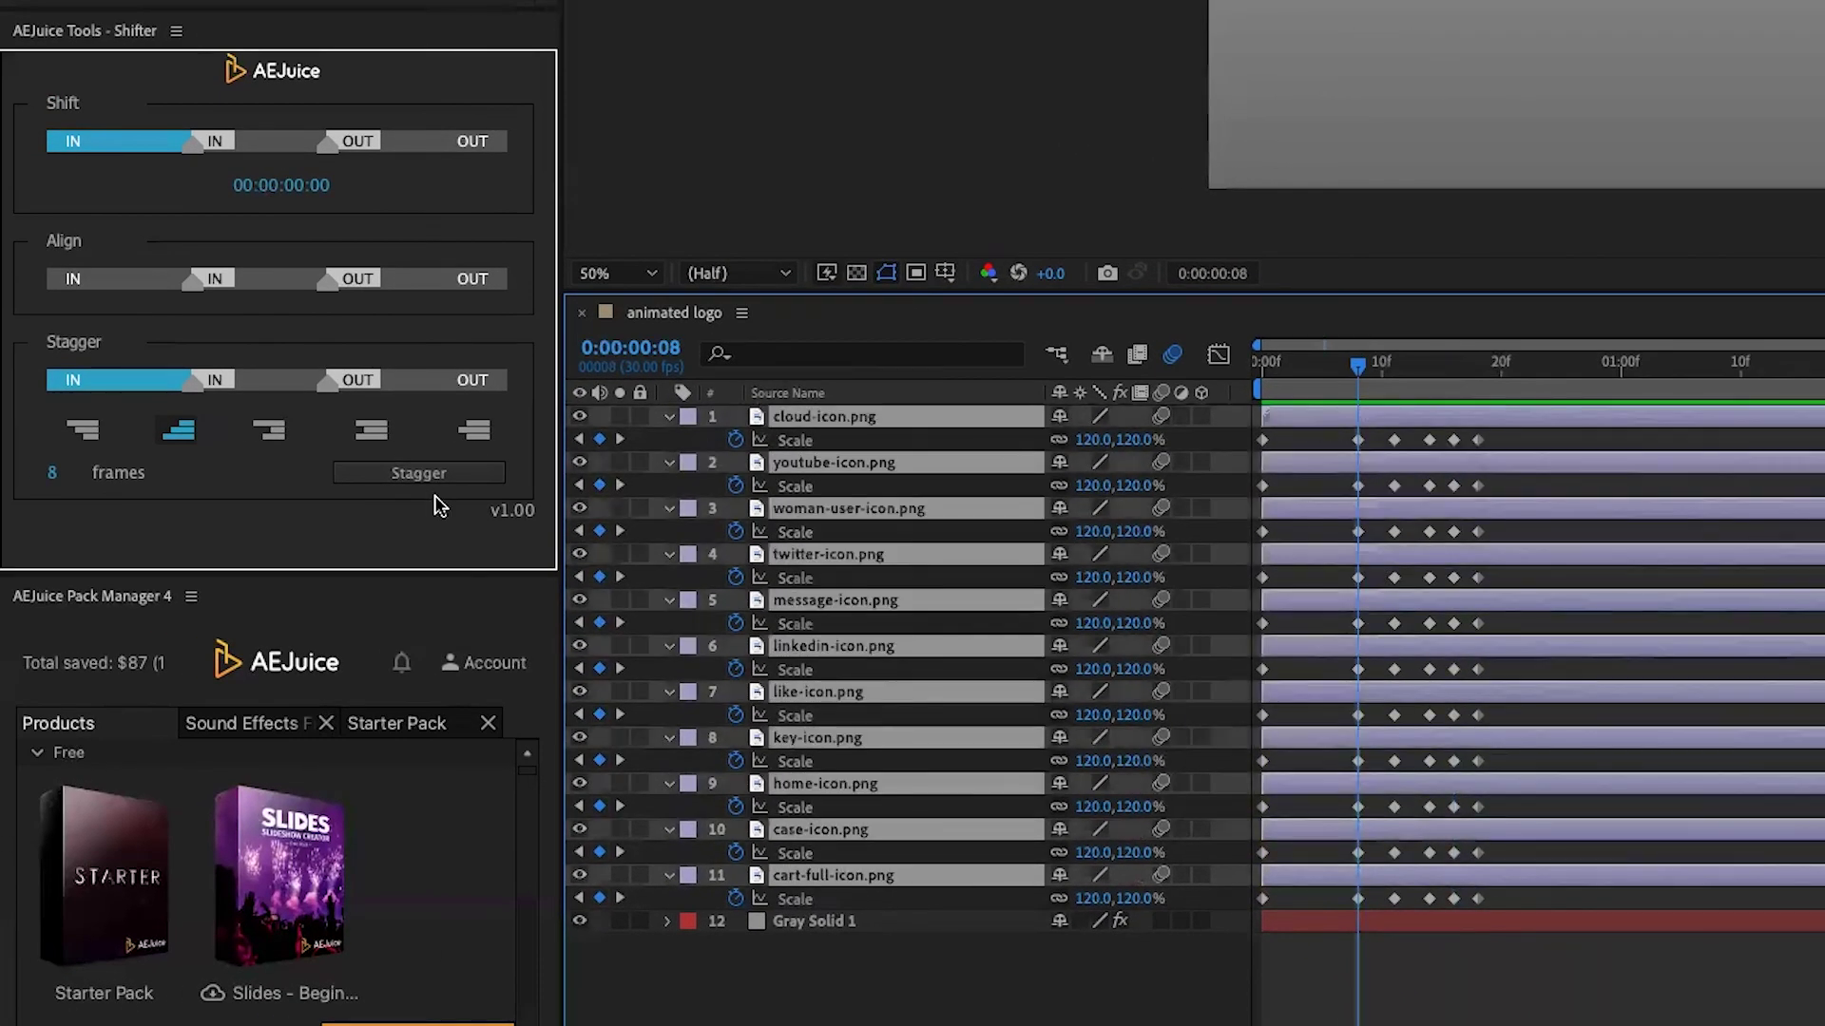
left_click(384, 483)
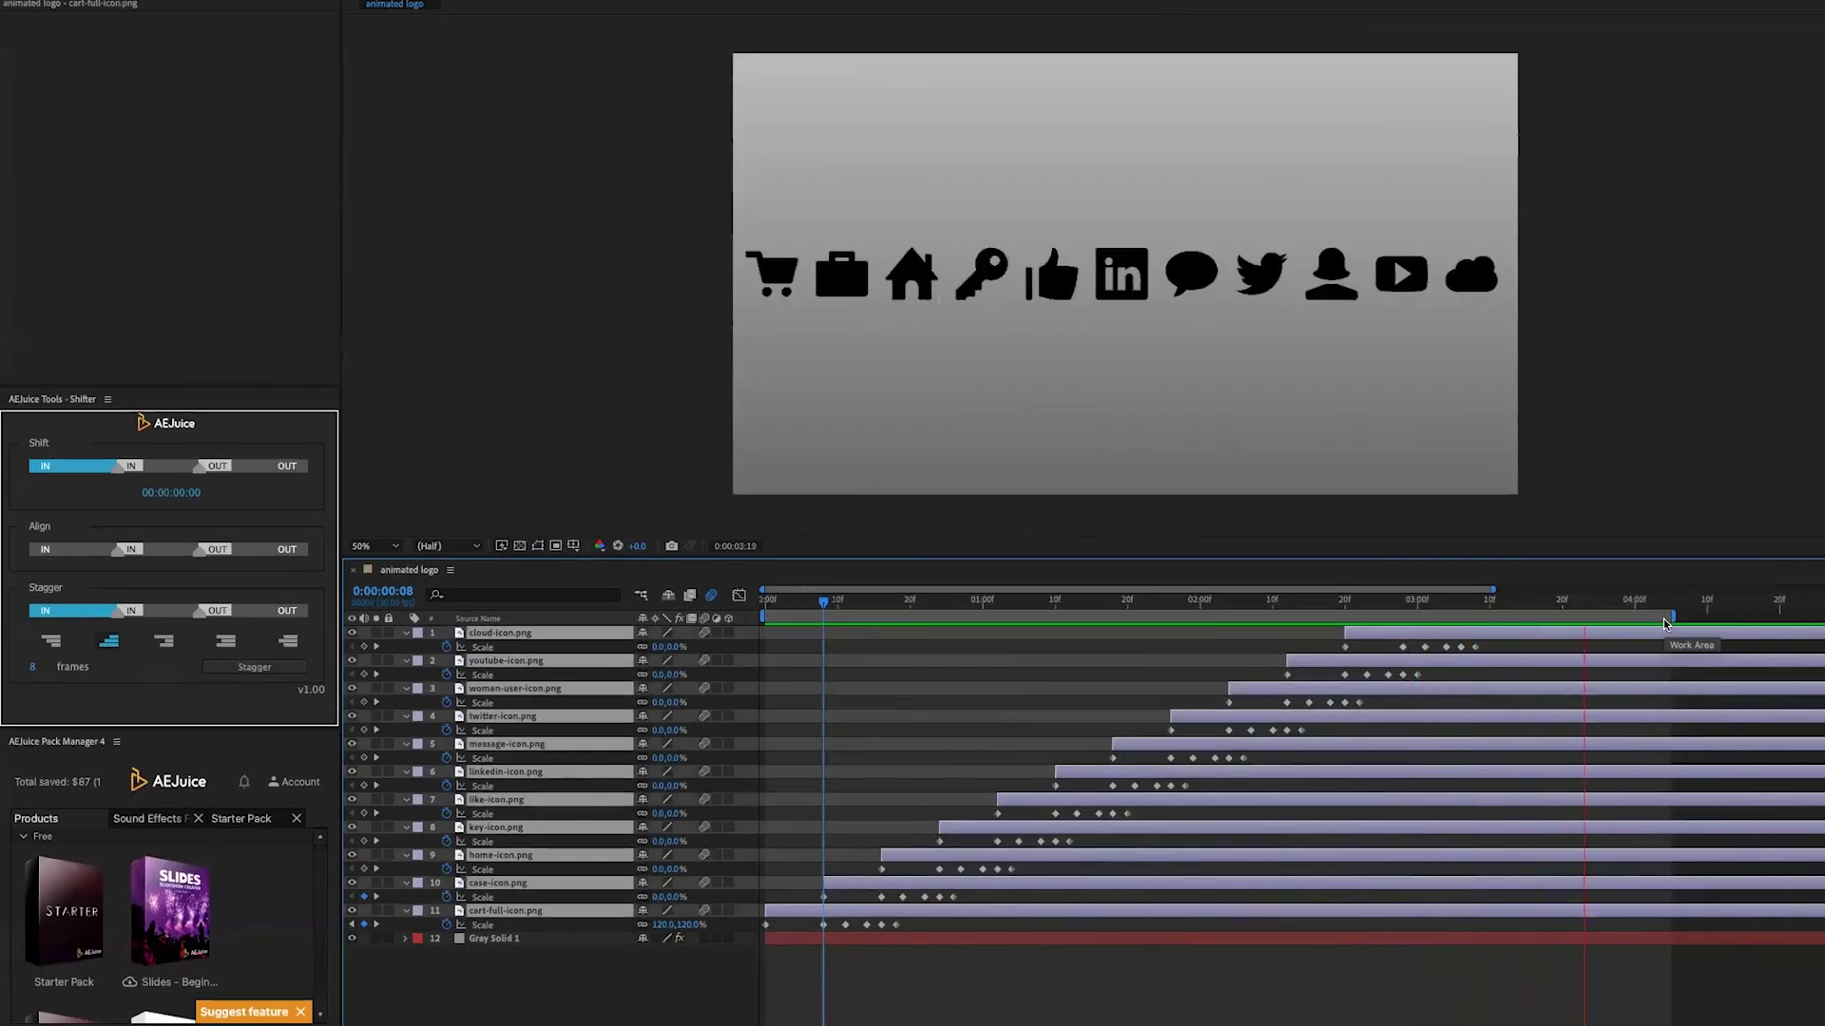
key("space")
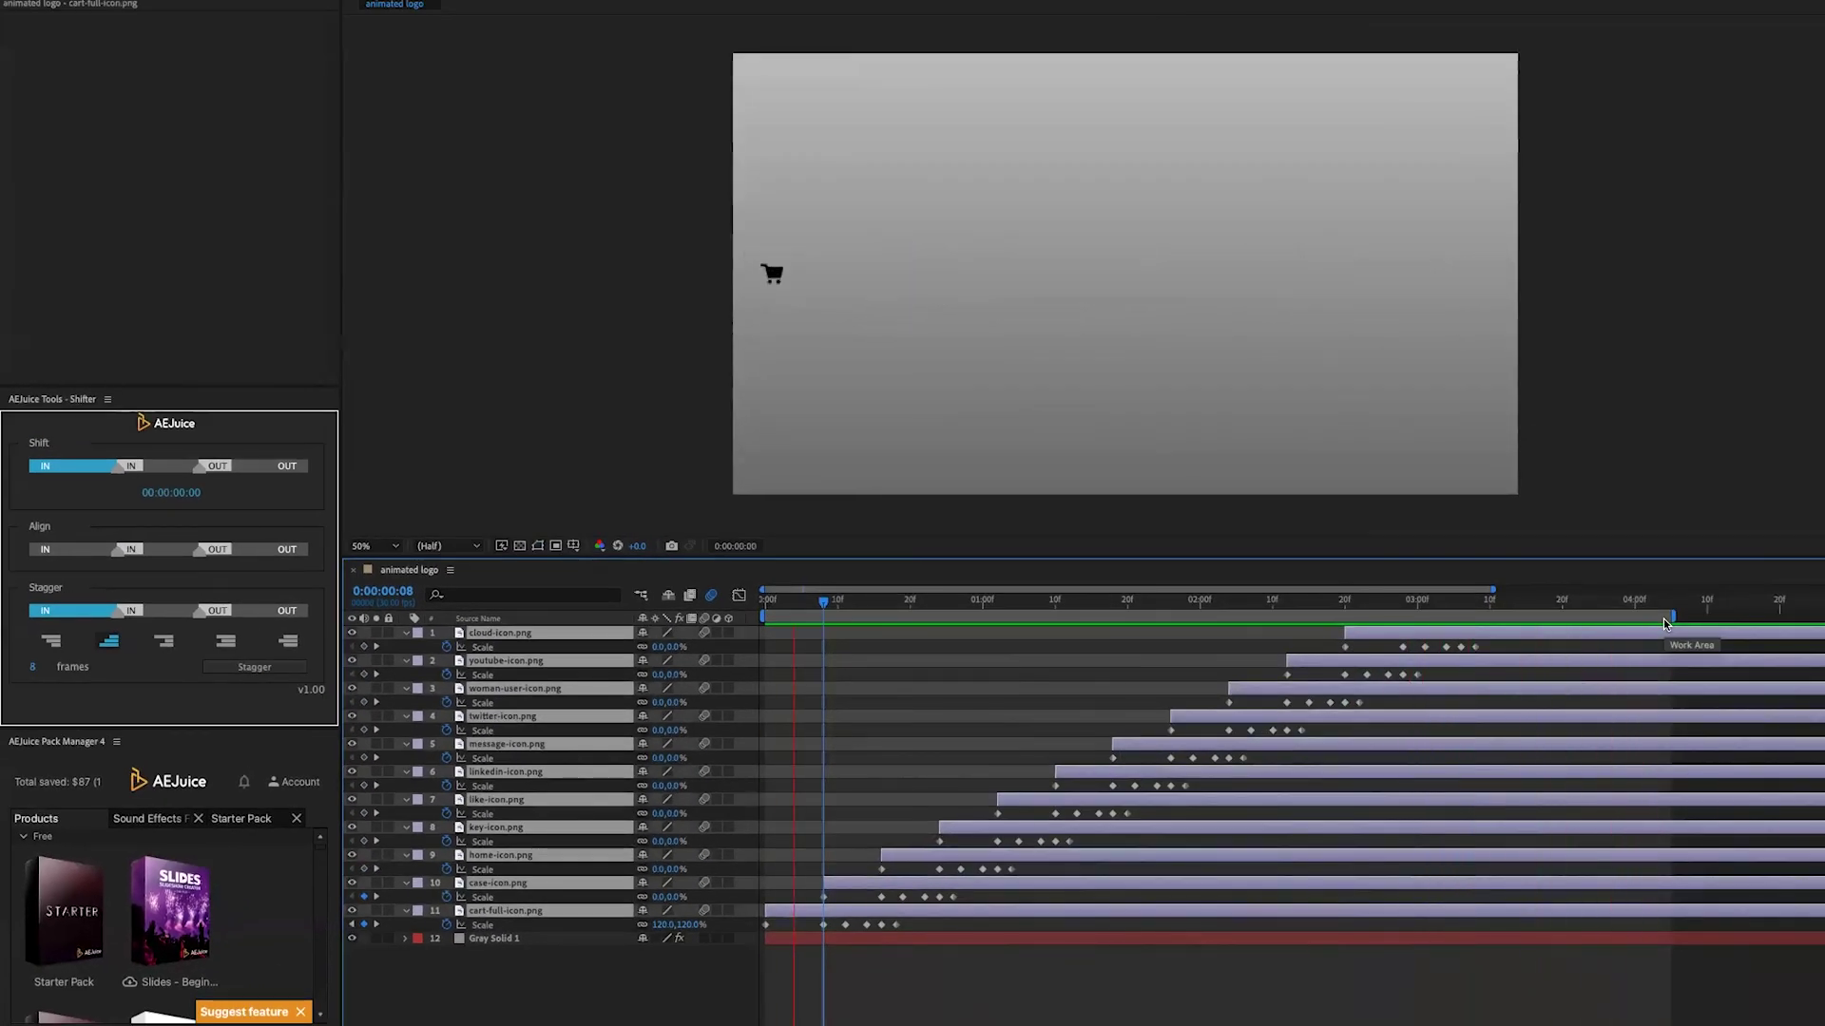